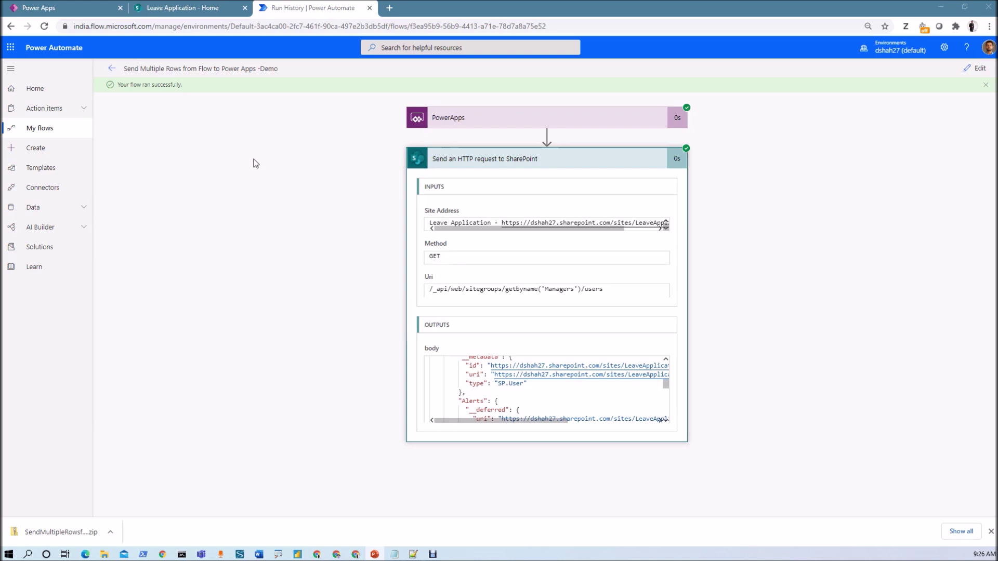
- Open the flow behind the successful SharePoint run in the editor
{"action": "left_click", "coordinate": [976, 68]}
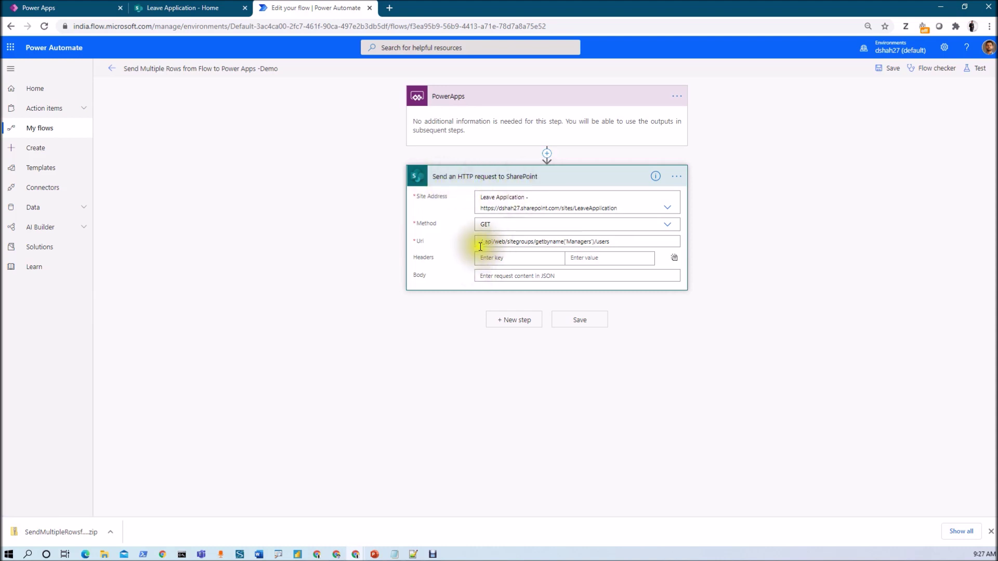
- Zoom the browser to 125% and go back to the flow's details page
{"action": "key", "text": "ctrl+plus"}
{"action": "key", "text": "ctrl+plus"}
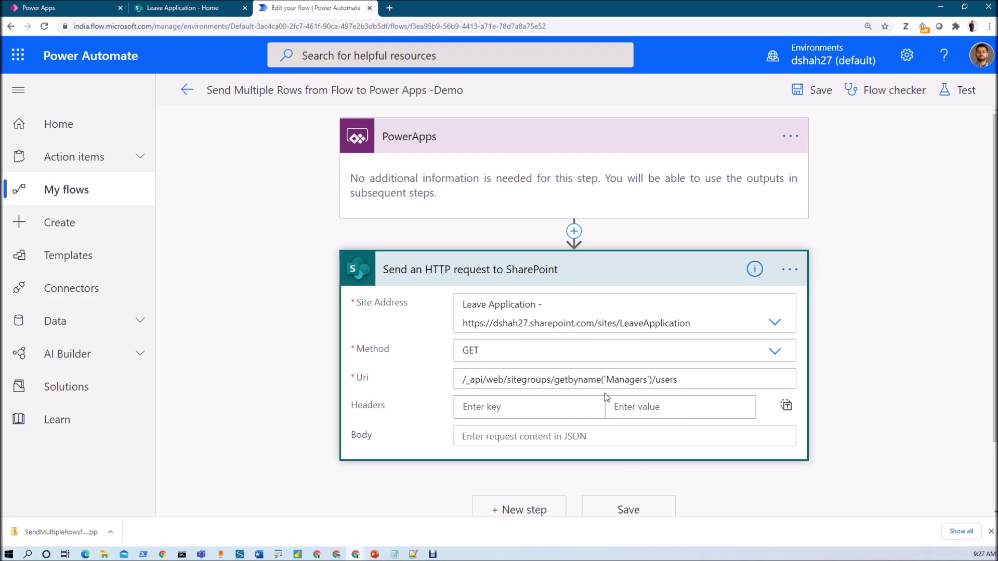
{"action": "left_click", "coordinate": [196, 94]}
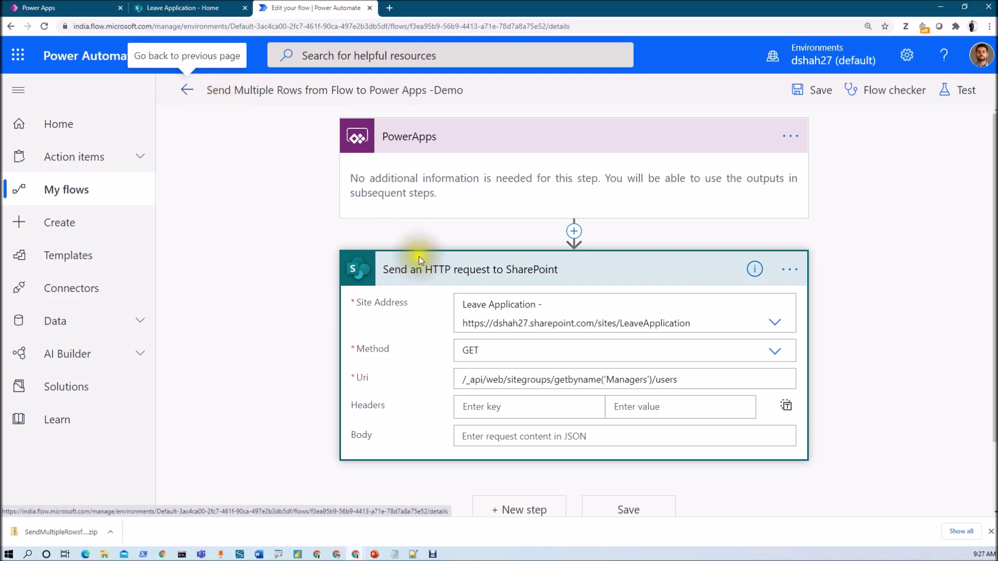
- Open the Nov 4 run, expand the SharePoint HTTP request and select its whole body output
{"action": "scroll", "coordinate": [307, 407], "scroll_direction": "down", "scroll_amount": 1}
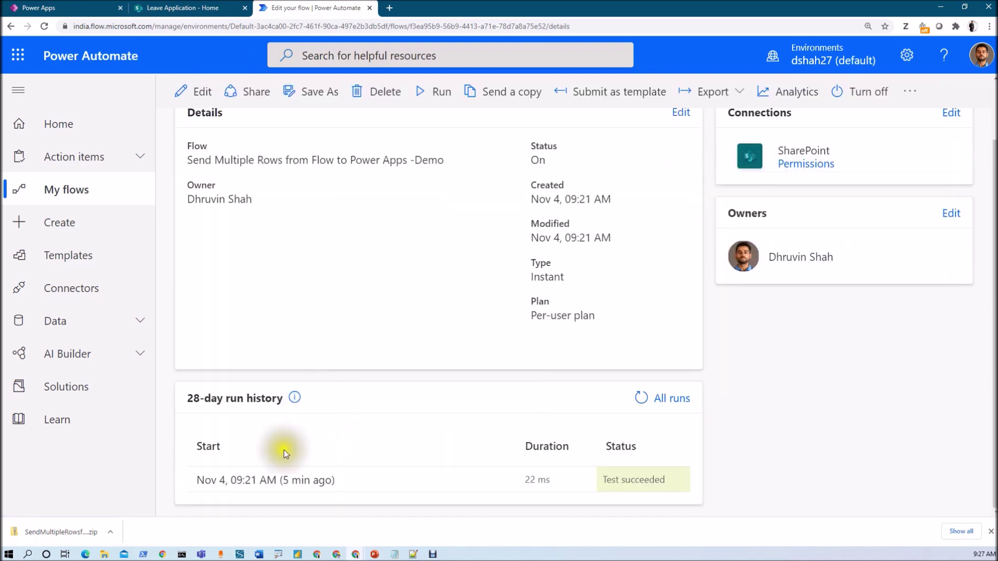
{"action": "left_click", "coordinate": [251, 480]}
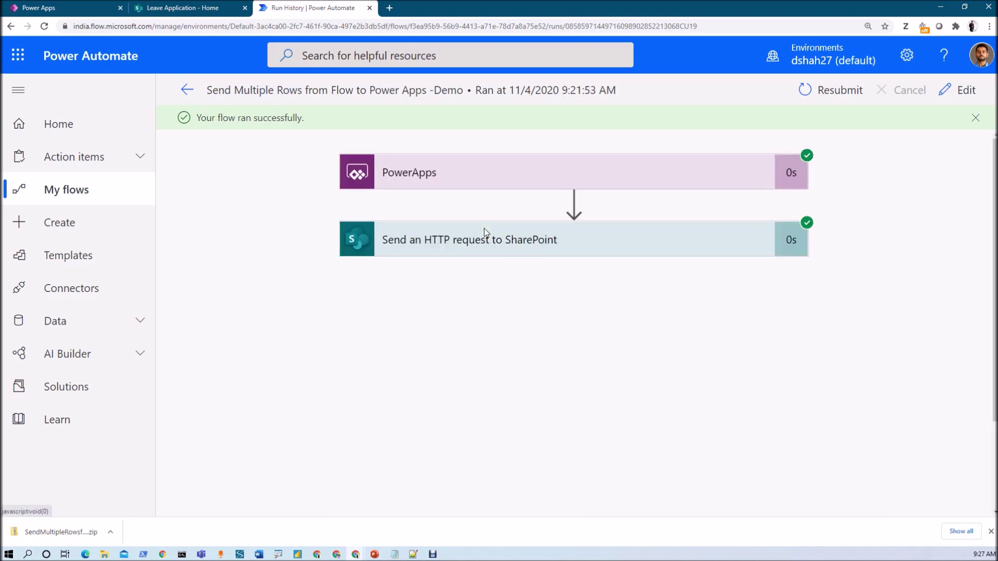
{"action": "left_click", "coordinate": [475, 247]}
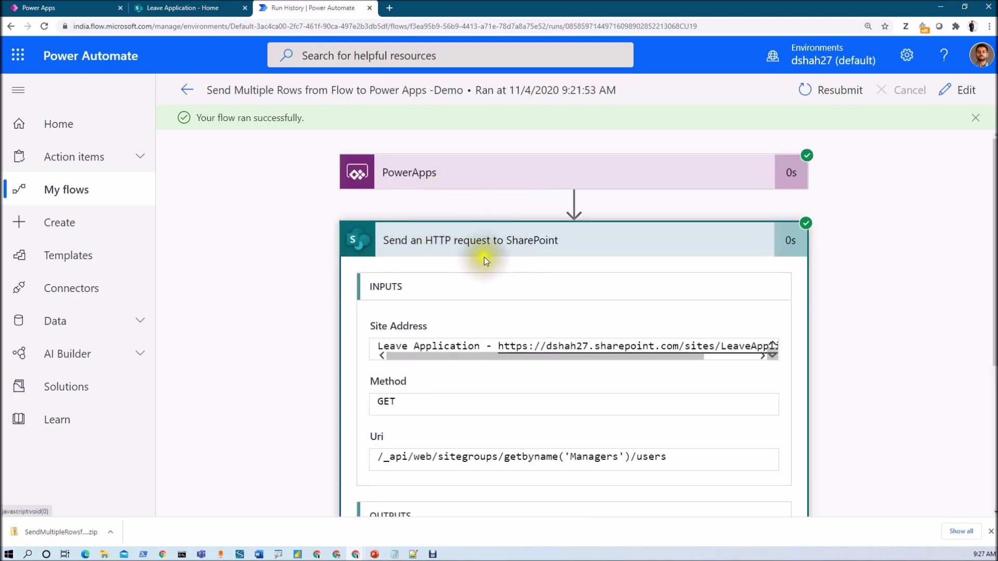
{"action": "scroll", "coordinate": [486, 270], "scroll_direction": "down", "scroll_amount": 5}
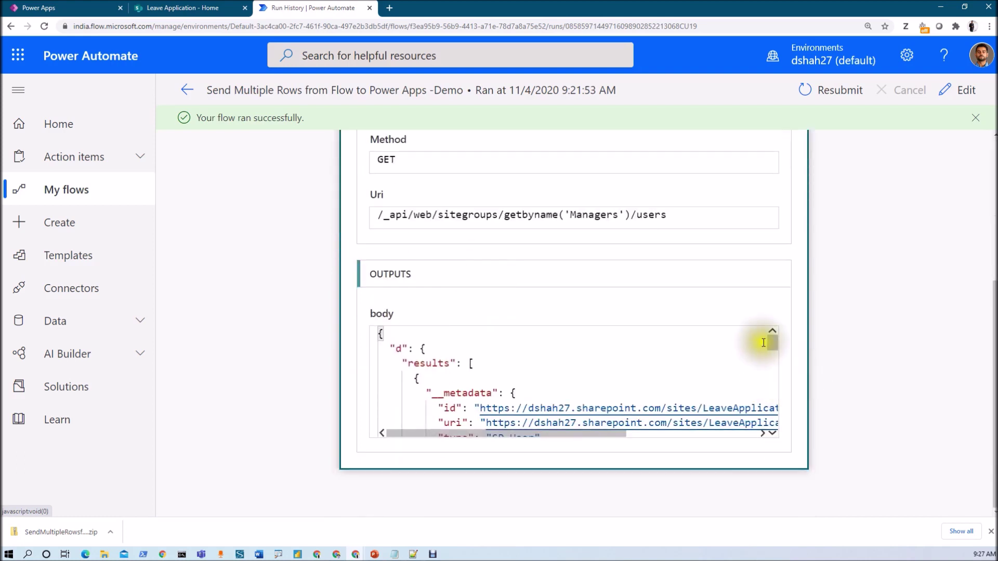
{"action": "left_click_drag", "start_coordinate": [775, 345], "coordinate": [775, 427]}
{"action": "left_click", "coordinate": [565, 414]}
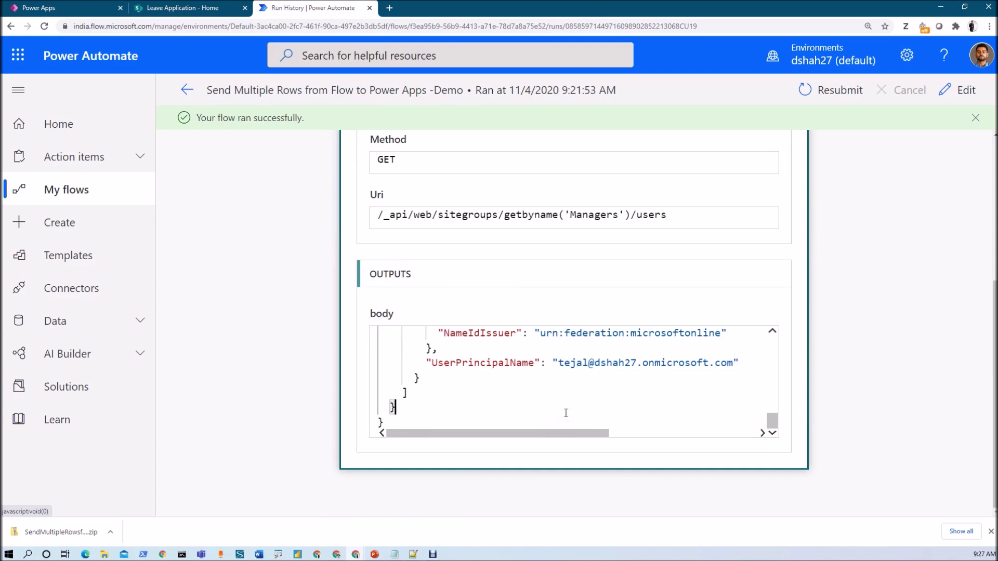
{"action": "key", "text": "ctrl+a"}
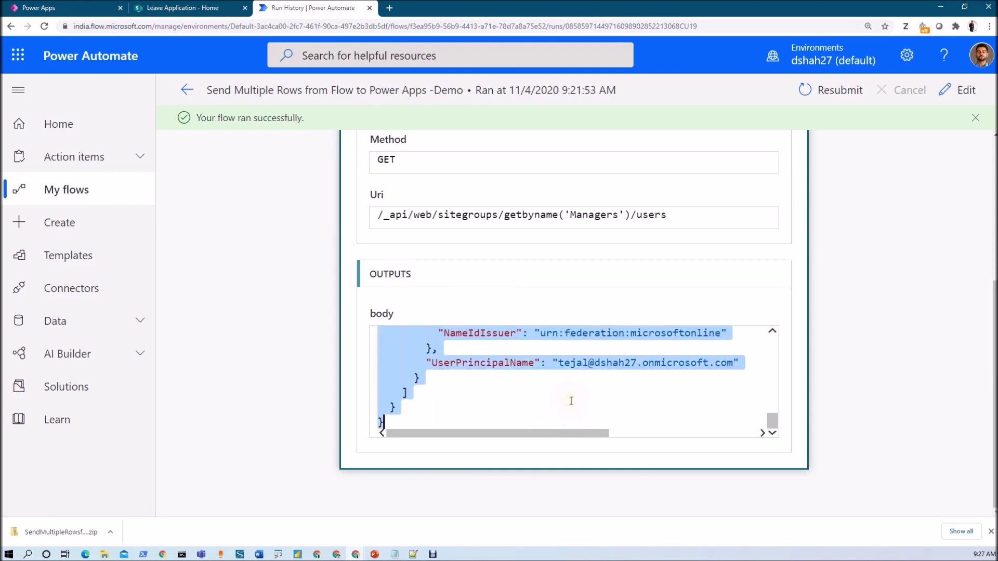
{"action": "left_click", "coordinate": [414, 554]}
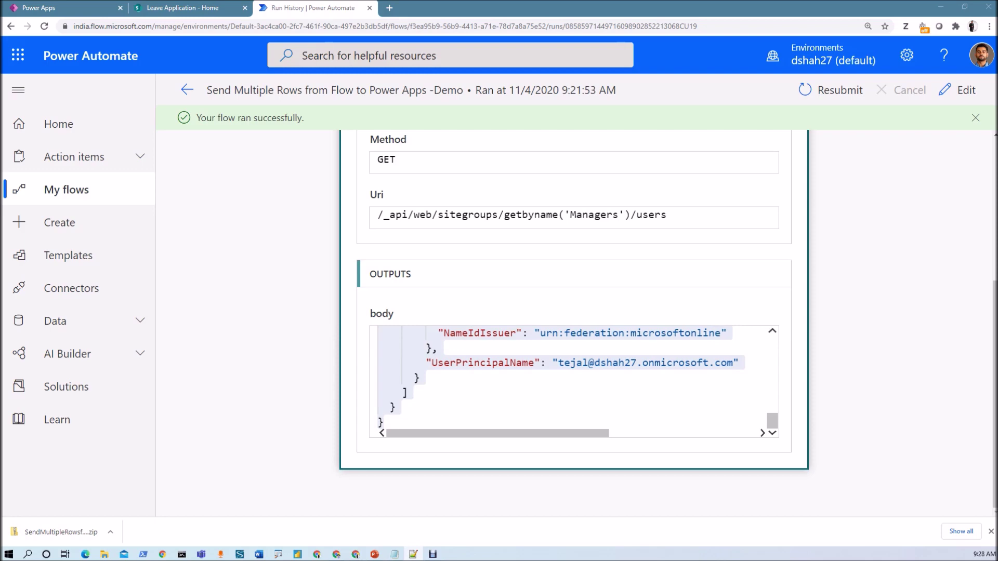
- Maximize Notepad++ and inspect the LoginName, Title and Email fields of the three user records
{"action": "left_click_drag", "start_coordinate": [193, 97], "coordinate": [360, 106]}
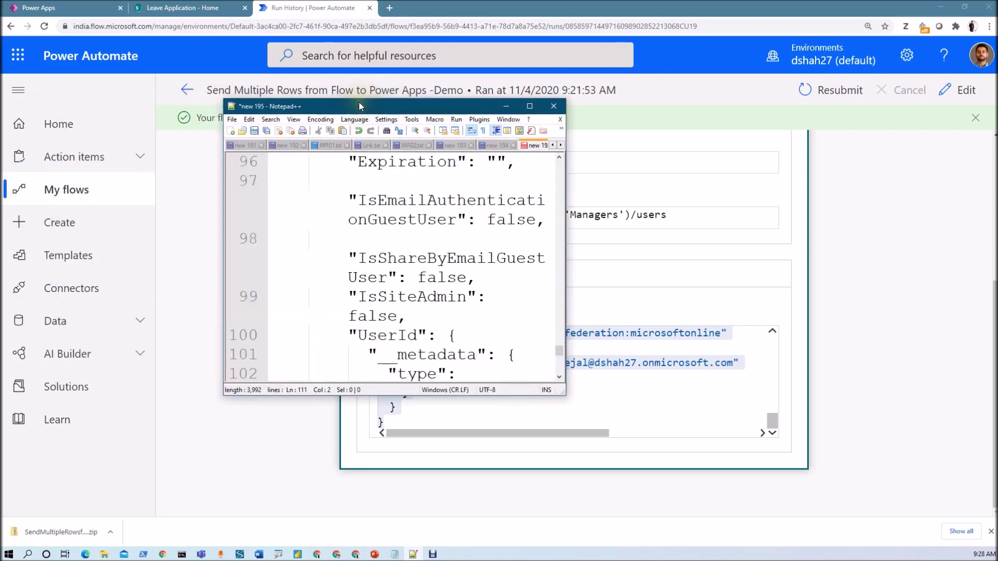
{"action": "left_click", "coordinate": [530, 106]}
{"action": "scroll", "coordinate": [417, 232], "scroll_direction": "up", "scroll_amount": 3}
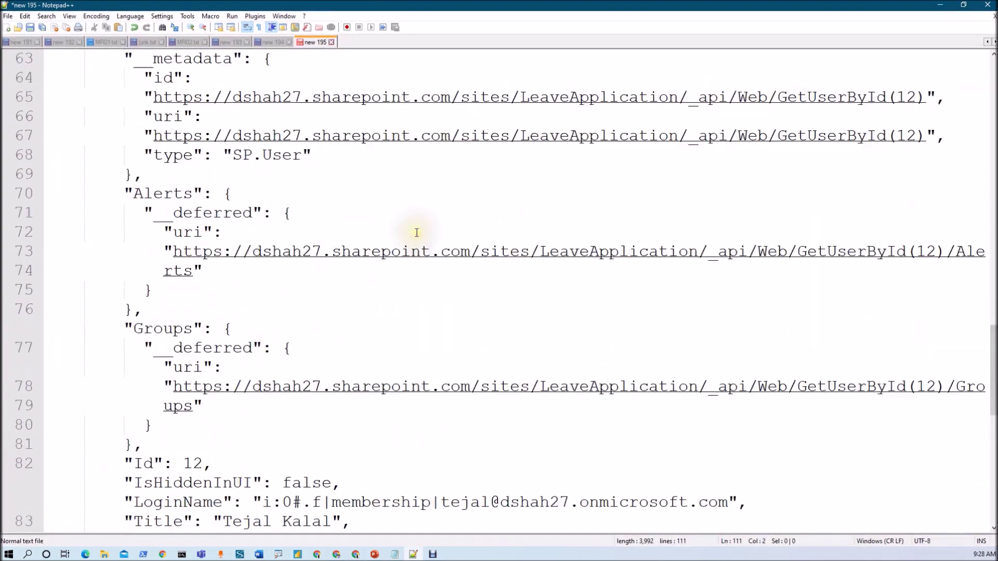
{"action": "key", "text": "F3"}
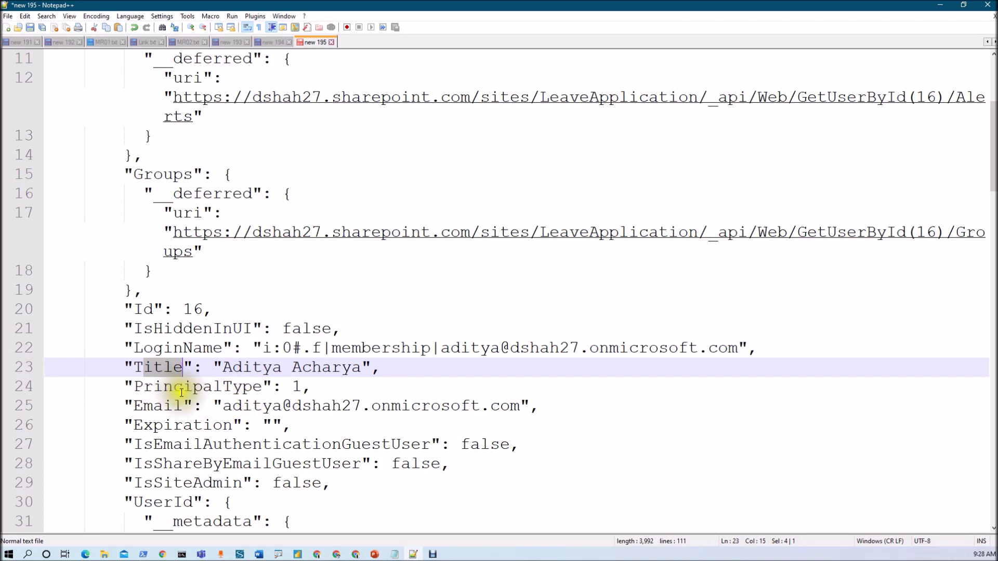
{"action": "double_click", "coordinate": [156, 406]}
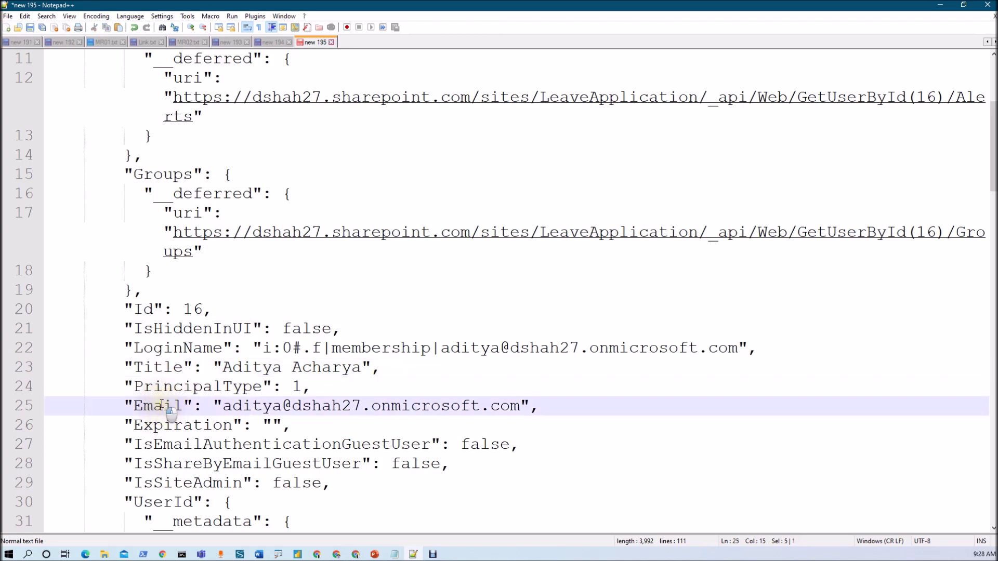
{"action": "double_click", "coordinate": [162, 368]}
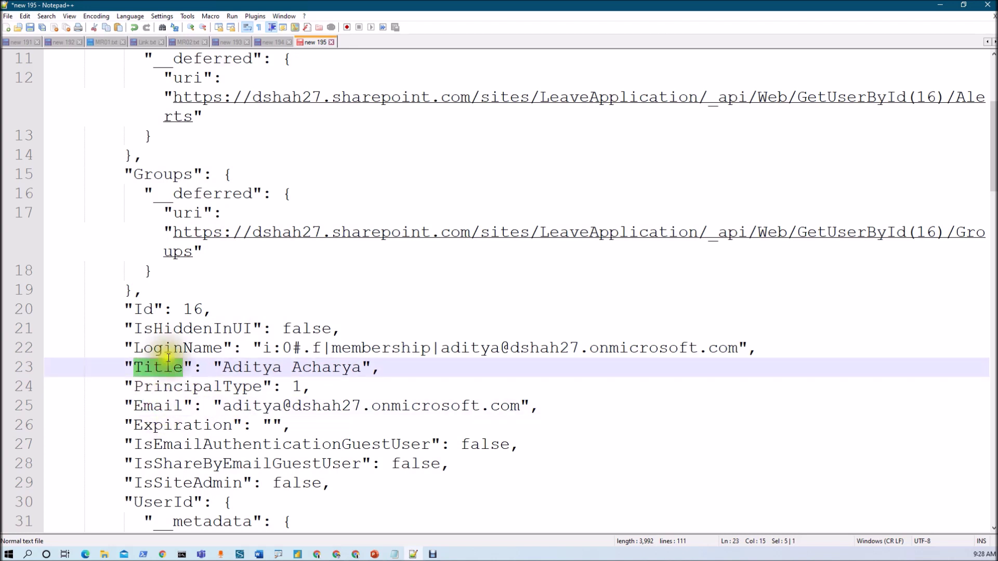
{"action": "double_click", "coordinate": [167, 348]}
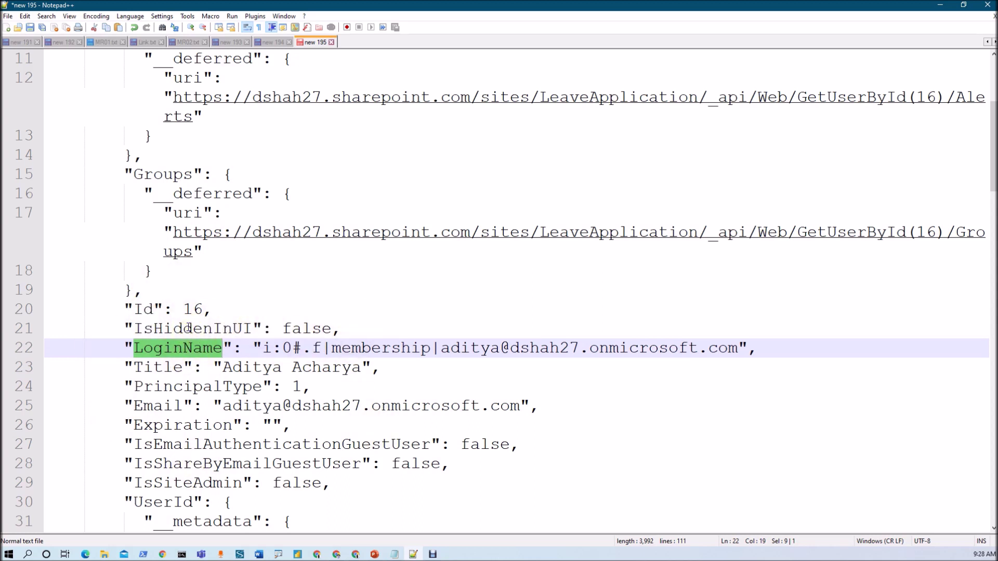
{"action": "scroll", "coordinate": [188, 328], "scroll_direction": "up", "scroll_amount": 4}
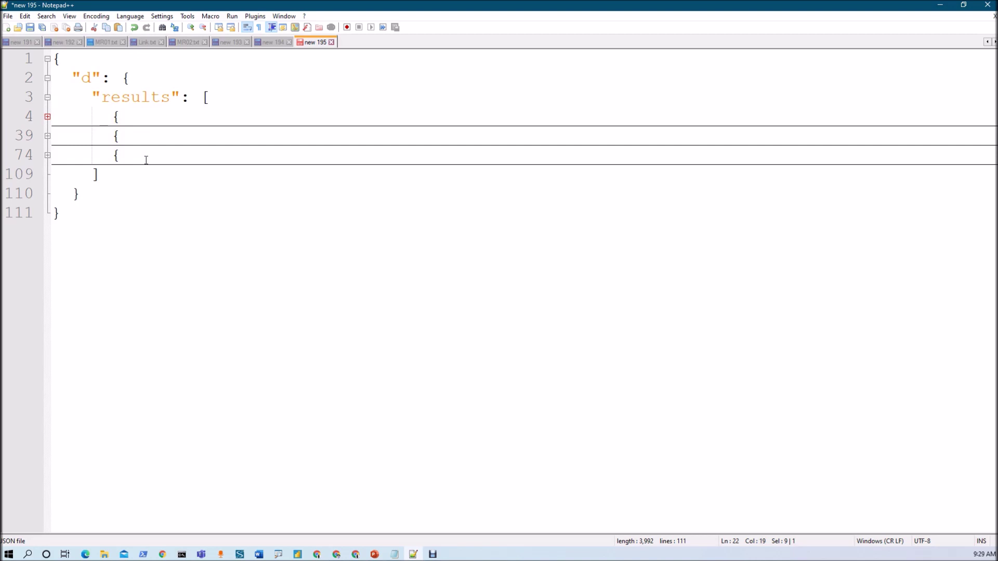
{"action": "key", "text": "alt+Tab"}
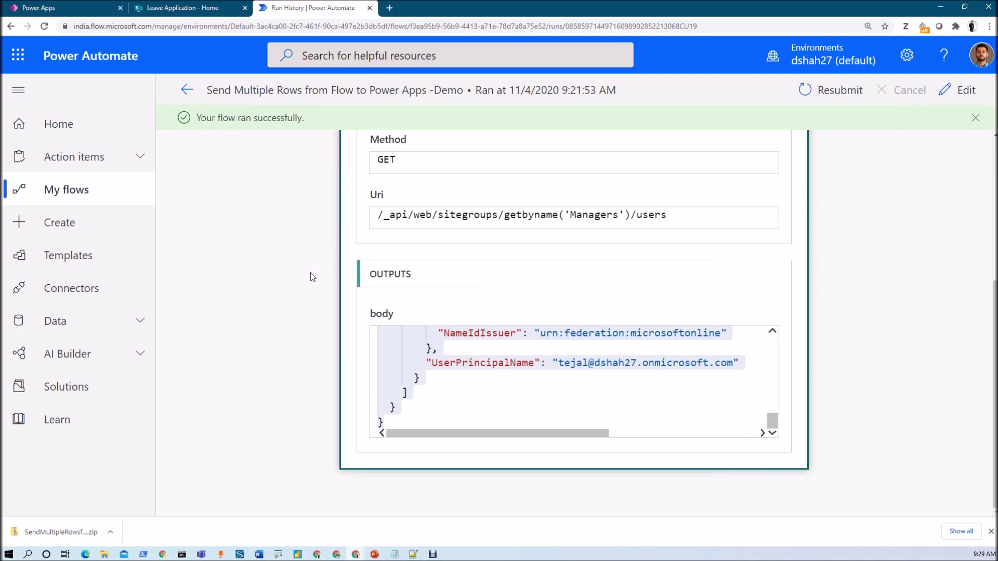
- Reopen the editor with the navigation collapsed and the HTTP step expanded, then add a step after it
{"action": "left_click", "coordinate": [966, 92]}
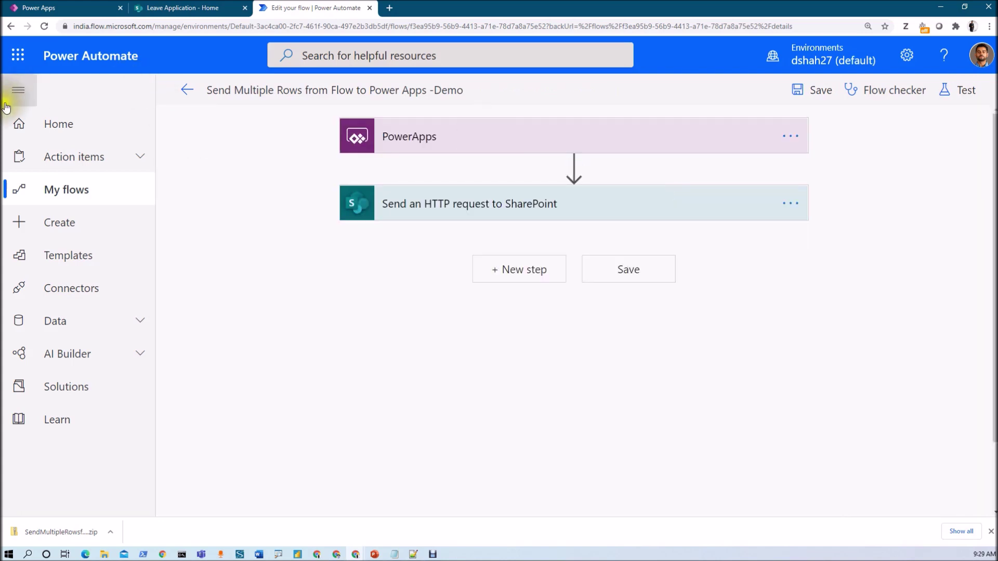
{"action": "left_click", "coordinate": [18, 91]}
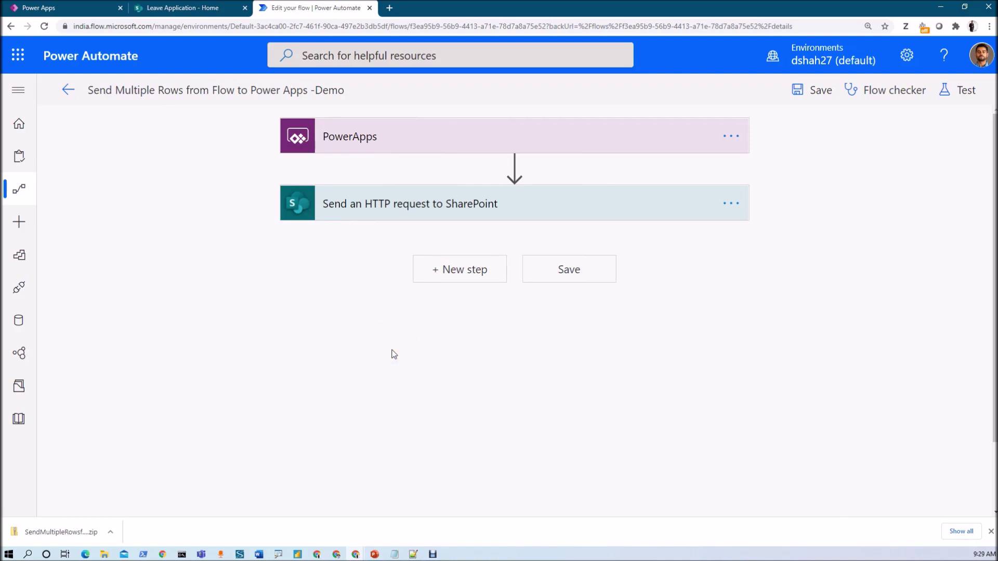
{"action": "left_click", "coordinate": [436, 203]}
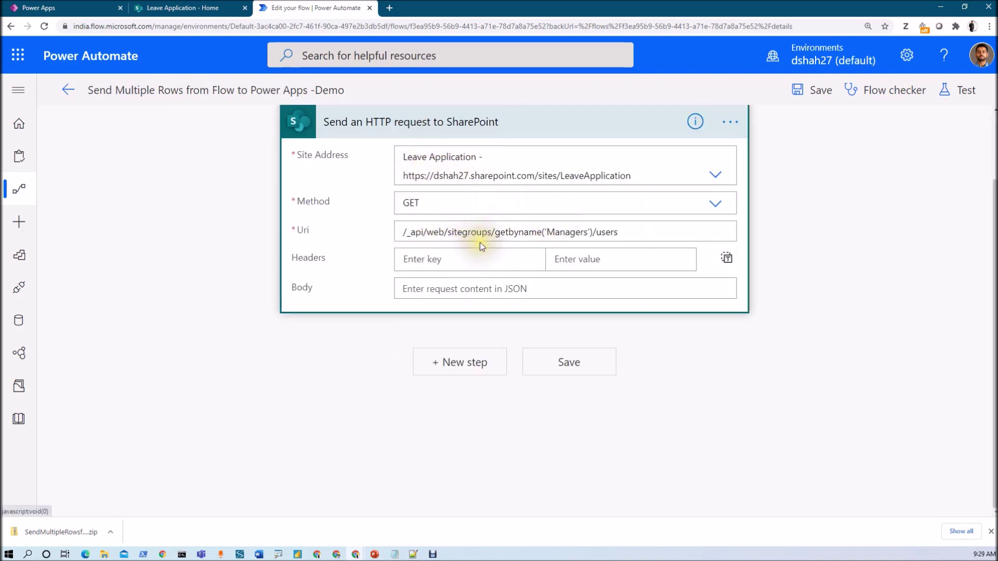
{"action": "key", "text": "alt+Tab"}
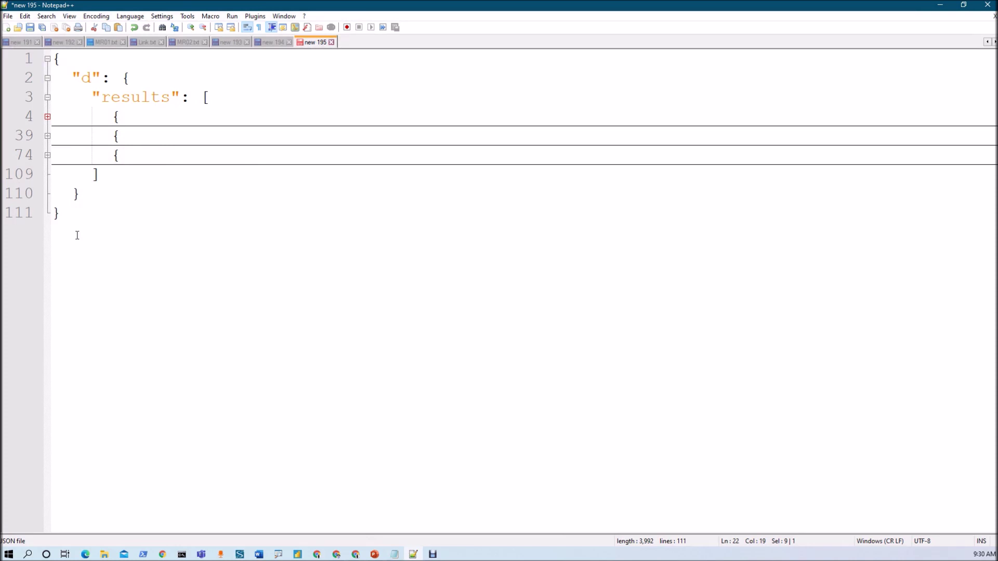
{"action": "key", "text": "alt+Tab"}
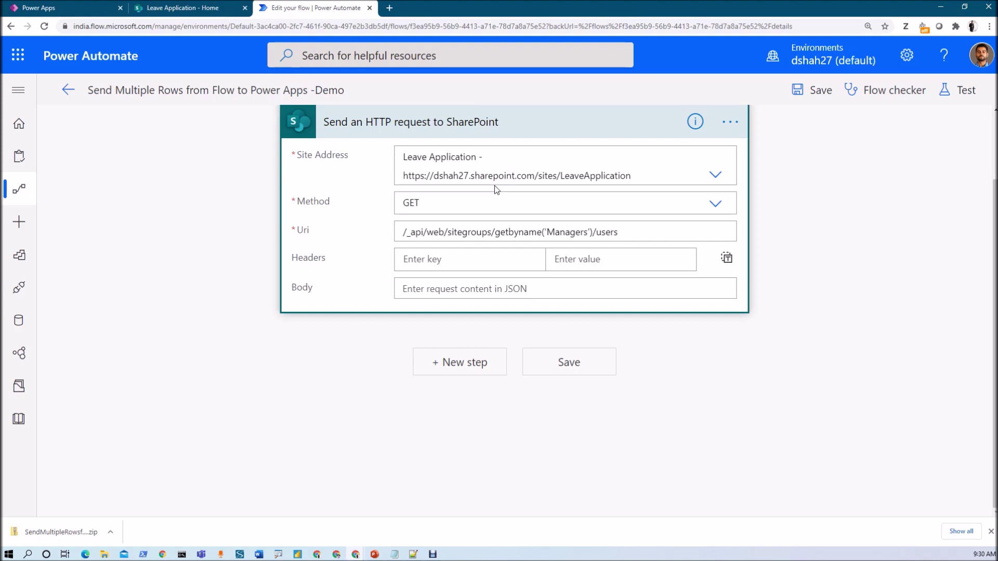
{"action": "left_click", "coordinate": [469, 370]}
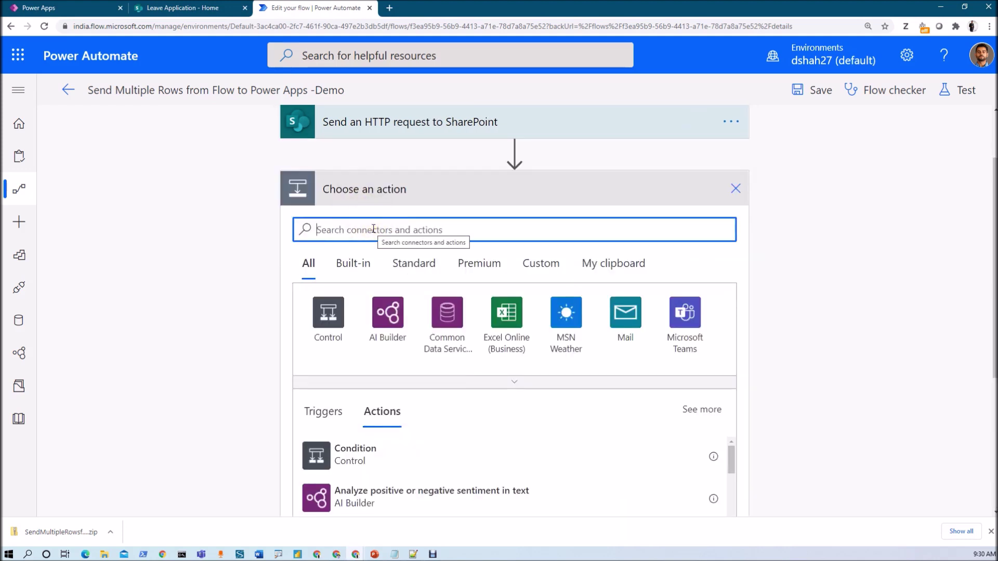
- Add a Compose action after the SharePoint request and start an expression for its Inputs
{"action": "type", "text": "compose"}
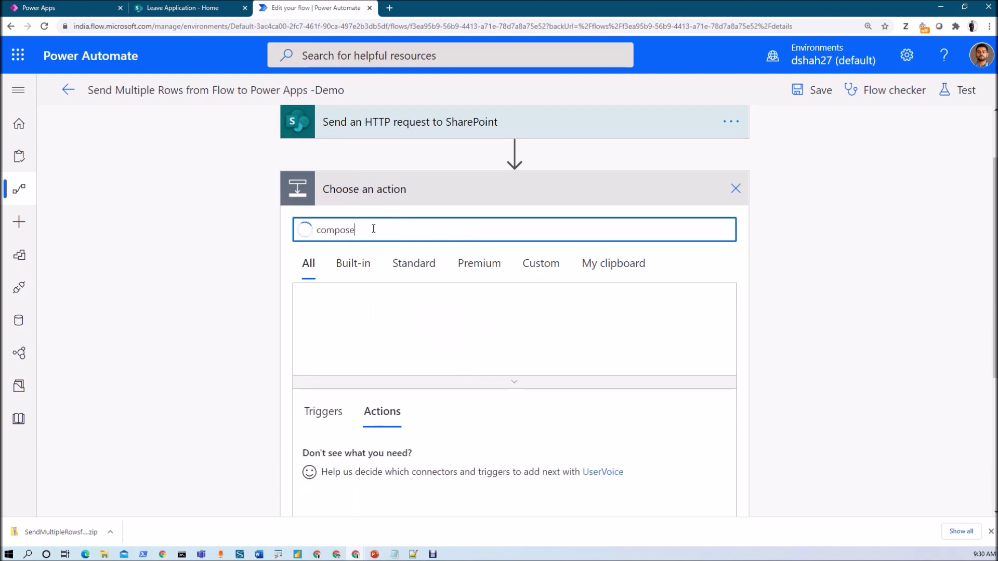
{"action": "left_click", "coordinate": [343, 458]}
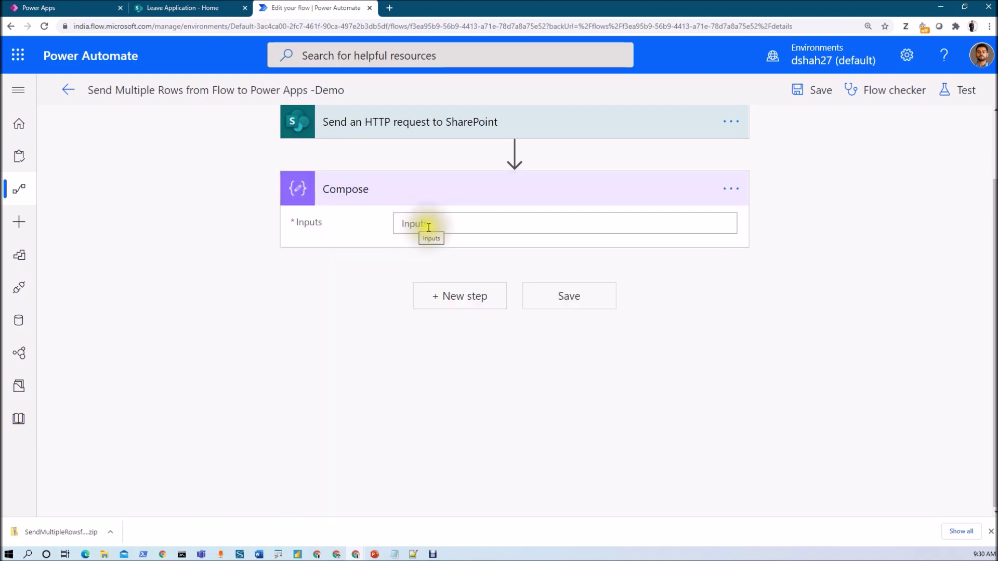
{"action": "left_click", "coordinate": [413, 223]}
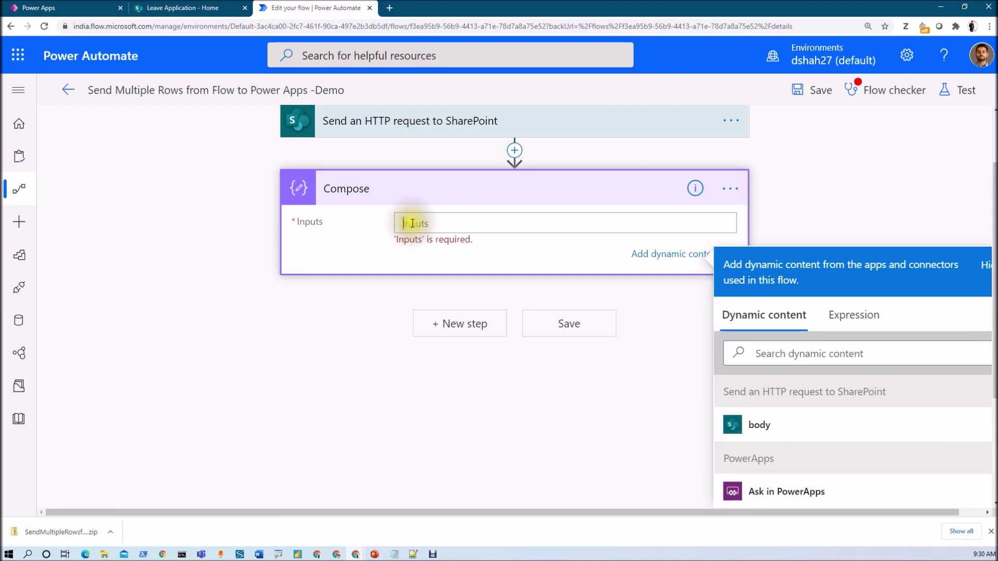
{"action": "left_click", "coordinate": [853, 315]}
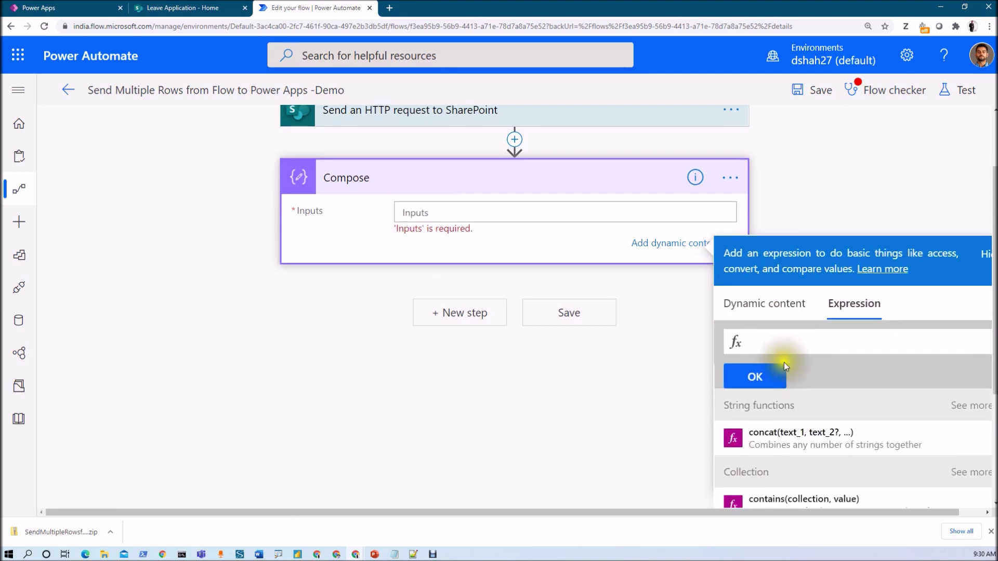
- Begin the expression with body( and insert the SharePoint request's body from dynamic content
{"action": "type", "text": "body("}
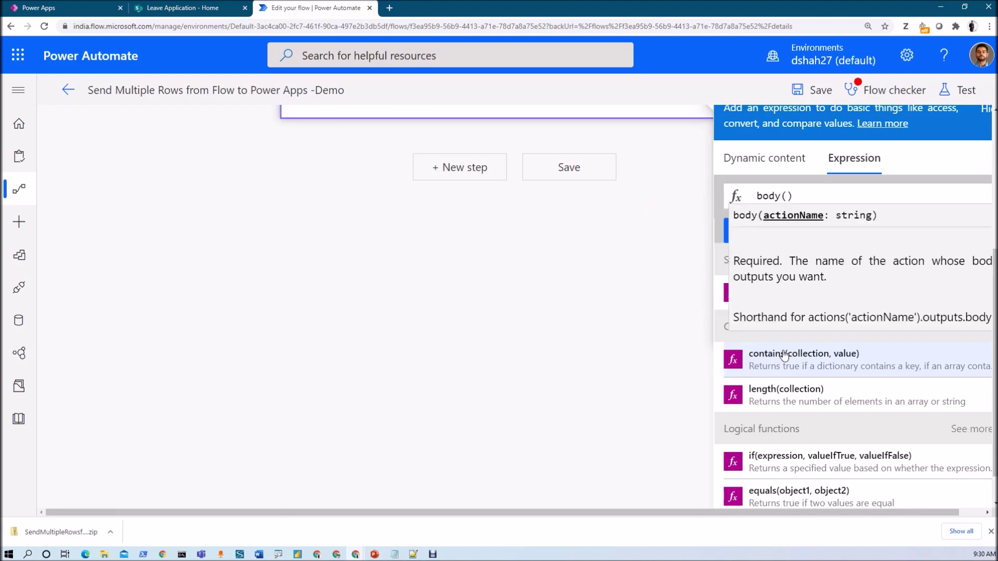
{"action": "left_click", "coordinate": [768, 158]}
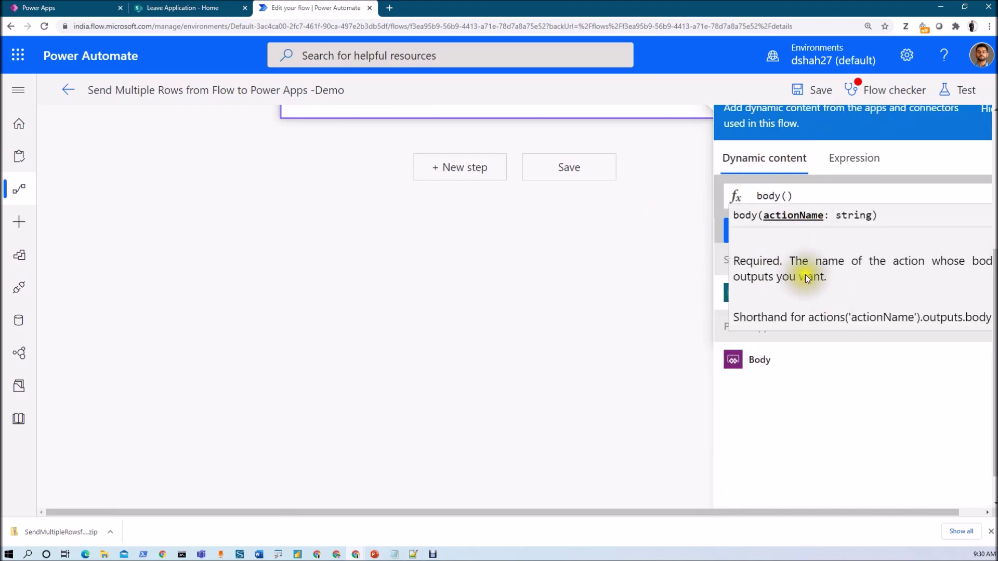
{"action": "scroll", "coordinate": [602, 276], "scroll_direction": "up", "scroll_amount": 3}
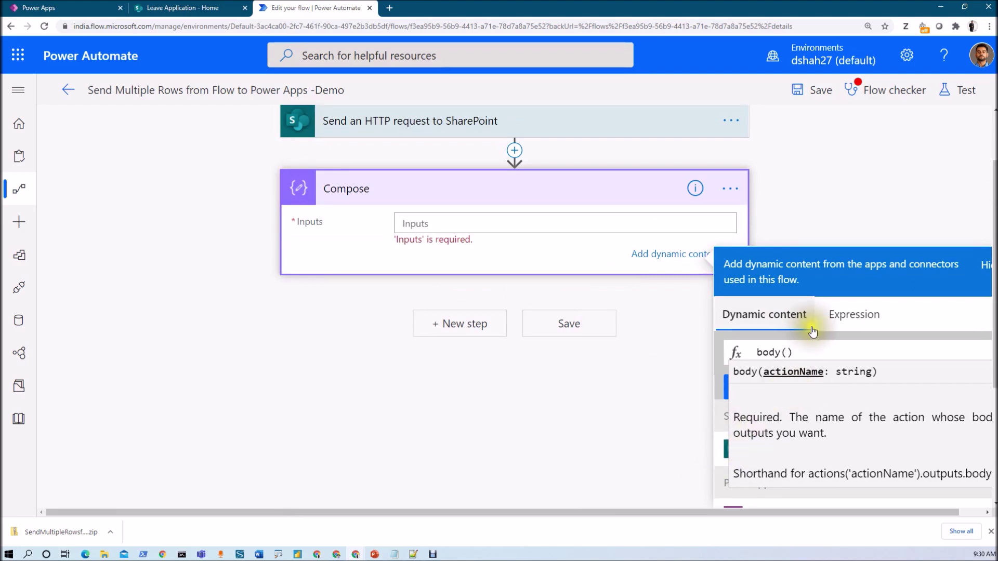
{"action": "left_click", "coordinate": [774, 353]}
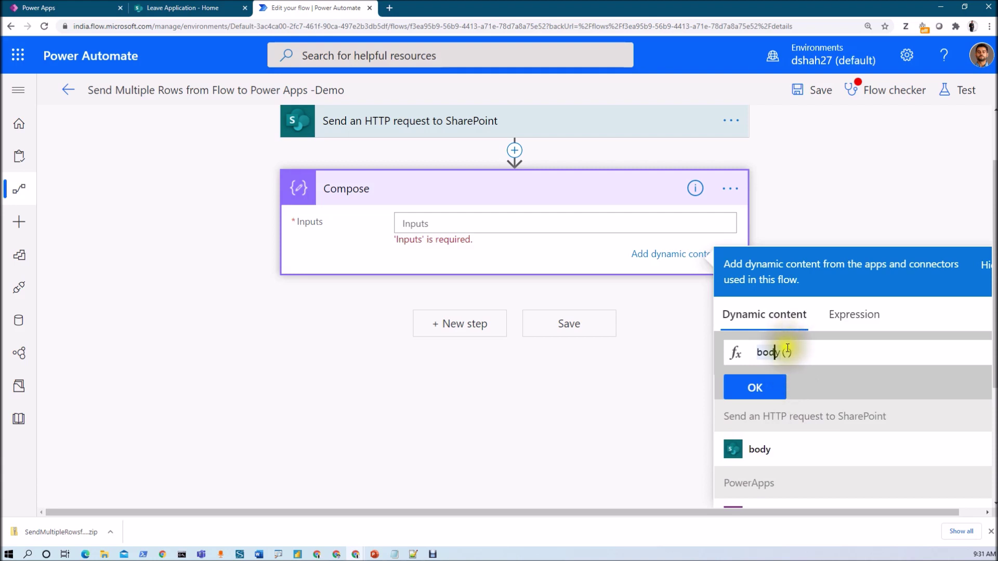
{"action": "left_click", "coordinate": [762, 454]}
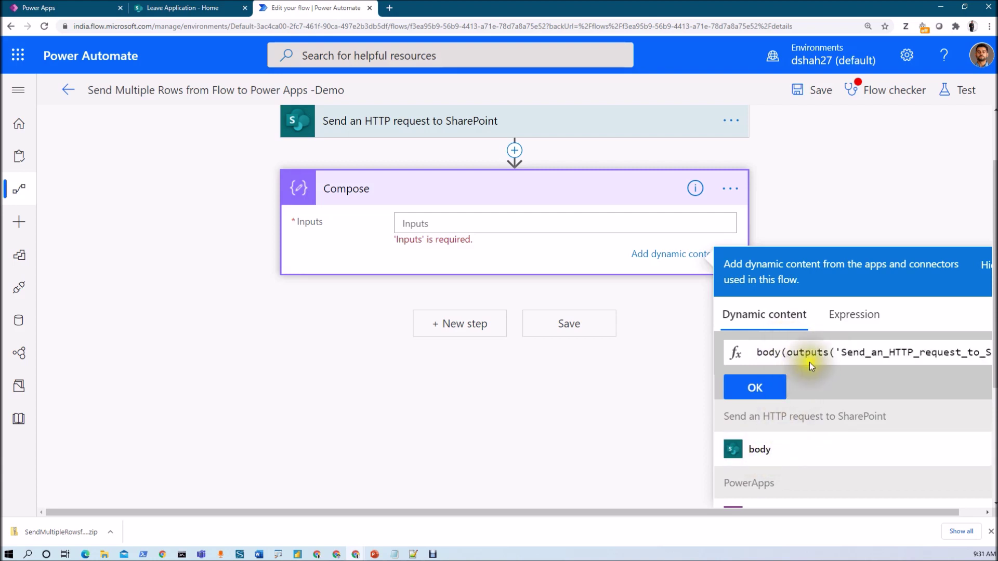
{"action": "left_click_drag", "start_coordinate": [786, 358], "coordinate": [757, 356]}
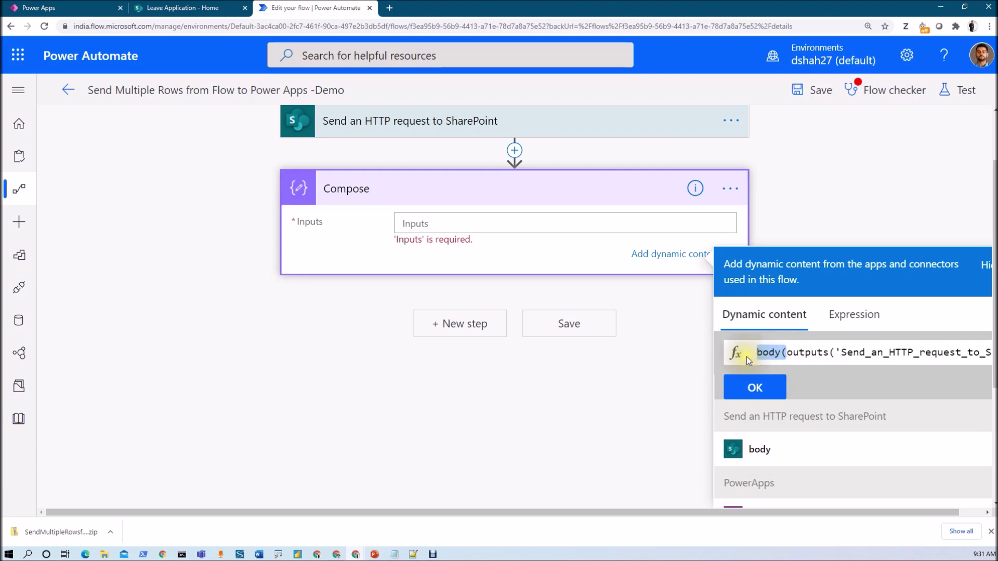
{"action": "left_click", "coordinate": [765, 354]}
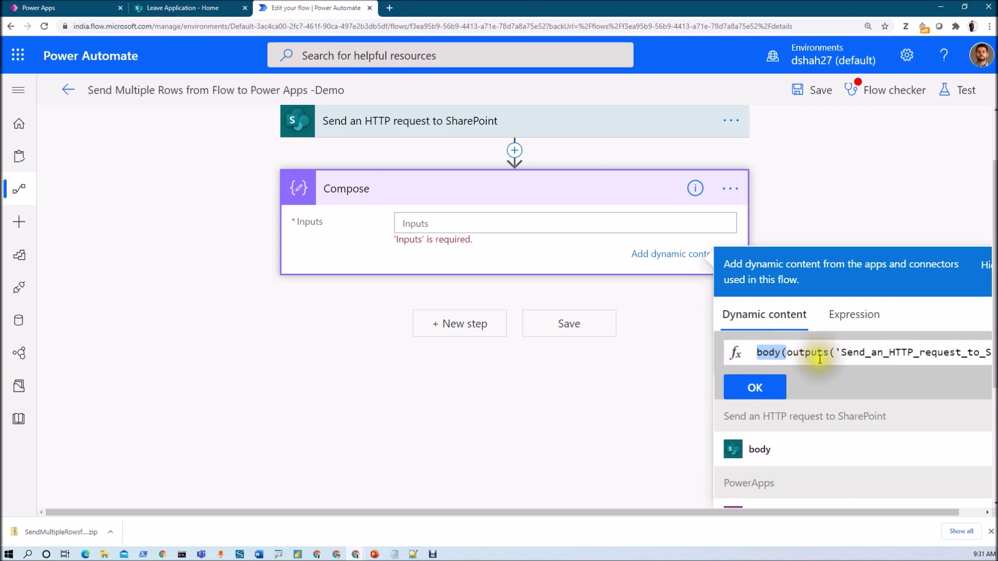
{"action": "key", "text": "shift+Home"}
{"action": "key", "text": "Home"}
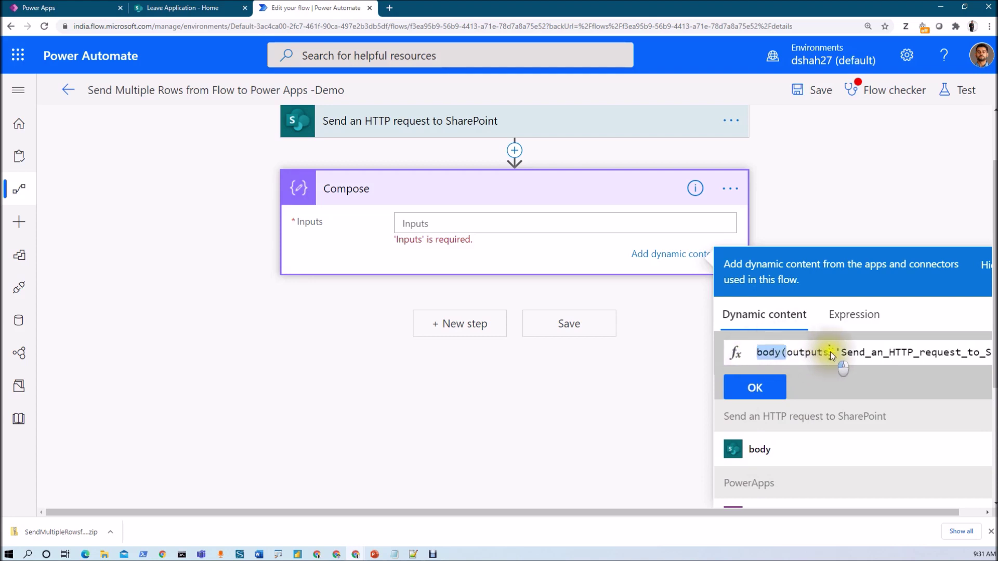
{"action": "key", "text": "End"}
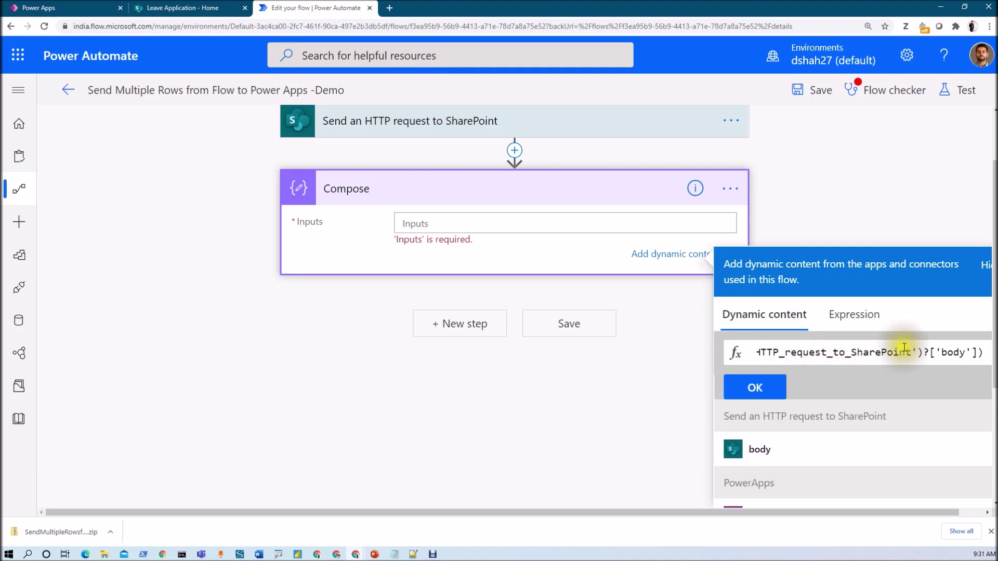
- Strip the outputs( wrapper and ?['body'] suffix, leaving body('Send_an_HTTP_request_to_SharePoint')
{"action": "left_click_drag", "start_coordinate": [899, 353], "coordinate": [713, 357]}
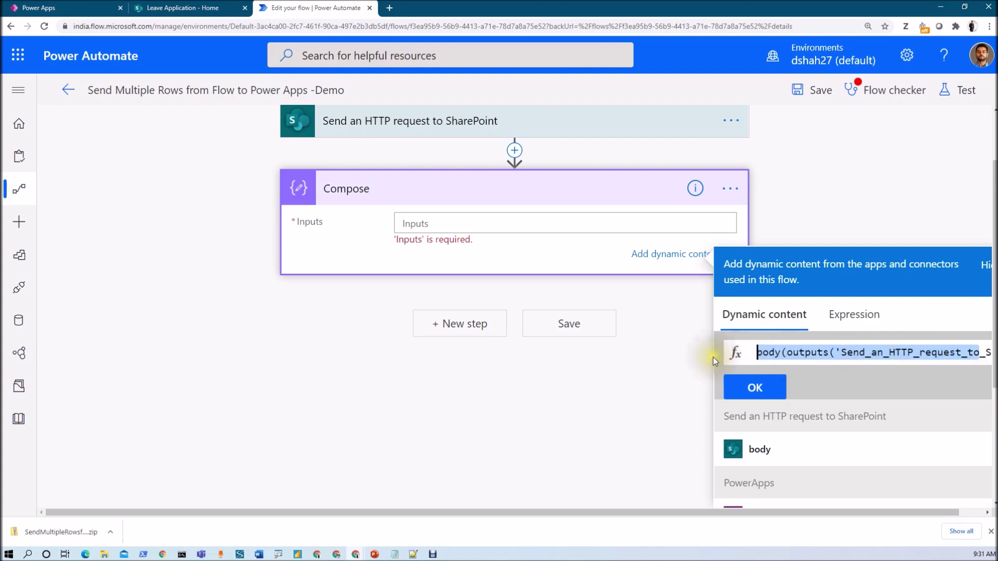
{"action": "left_click", "coordinate": [829, 352]}
{"action": "left_click_drag", "start_coordinate": [830, 352], "coordinate": [795, 353]}
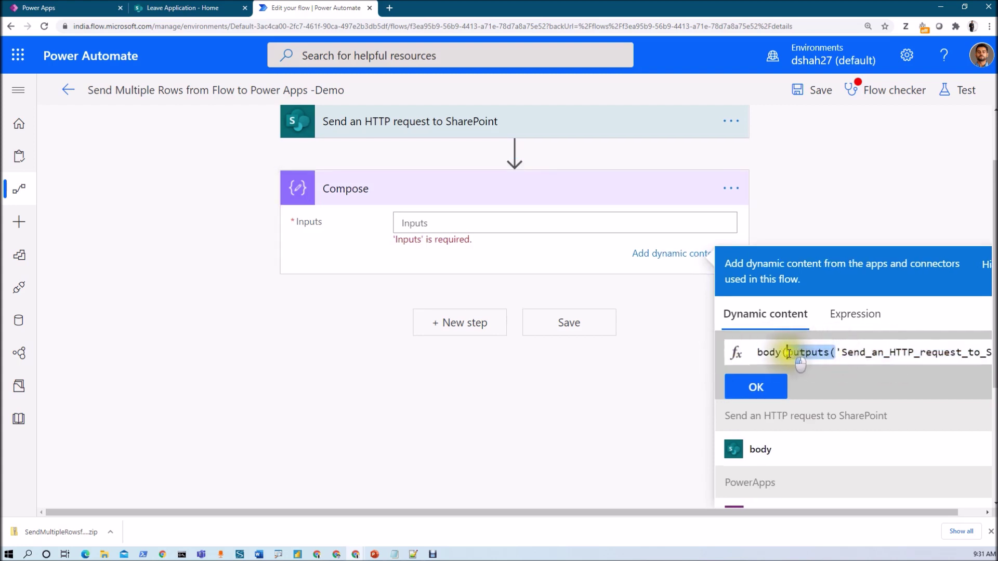
{"action": "key", "text": "BackSpace"}
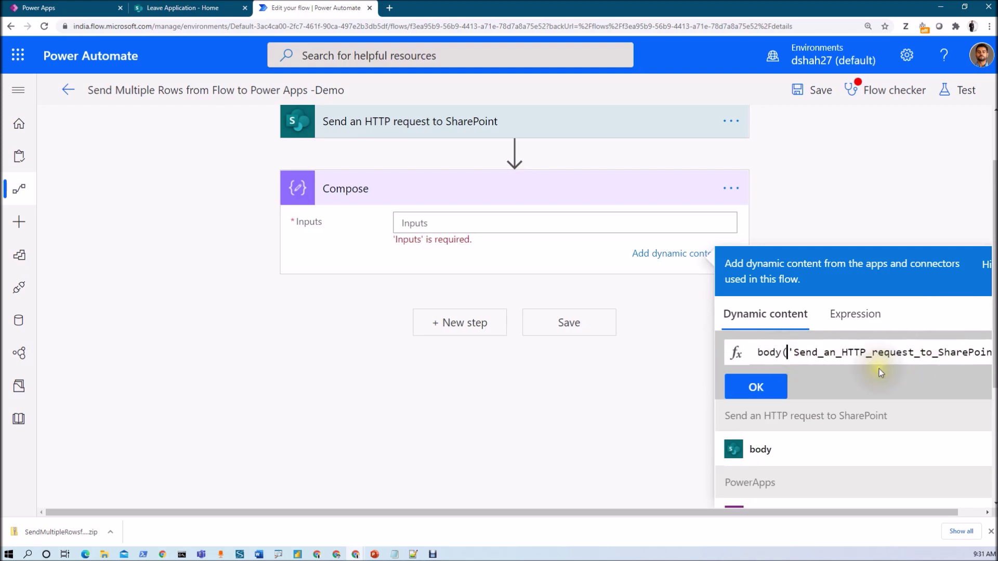
{"action": "key", "text": "Right"}
{"action": "key", "text": "Right"}
{"action": "key", "text": "Right"}
{"action": "key", "text": "Right"}
{"action": "key", "text": "Right"}
{"action": "key", "text": "Right"}
{"action": "key", "text": "Right"}
{"action": "key", "text": "Right"}
{"action": "key", "text": "Right"}
{"action": "key", "text": "Right"}
{"action": "key", "text": "Right"}
{"action": "key", "text": "Right"}
{"action": "key", "text": "Right"}
{"action": "key", "text": "Right"}
{"action": "key", "text": "Right"}
{"action": "key", "text": "Right"}
{"action": "key", "text": "Right"}
{"action": "key", "text": "Right"}
{"action": "key", "text": "Right"}
{"action": "key", "text": "Right"}
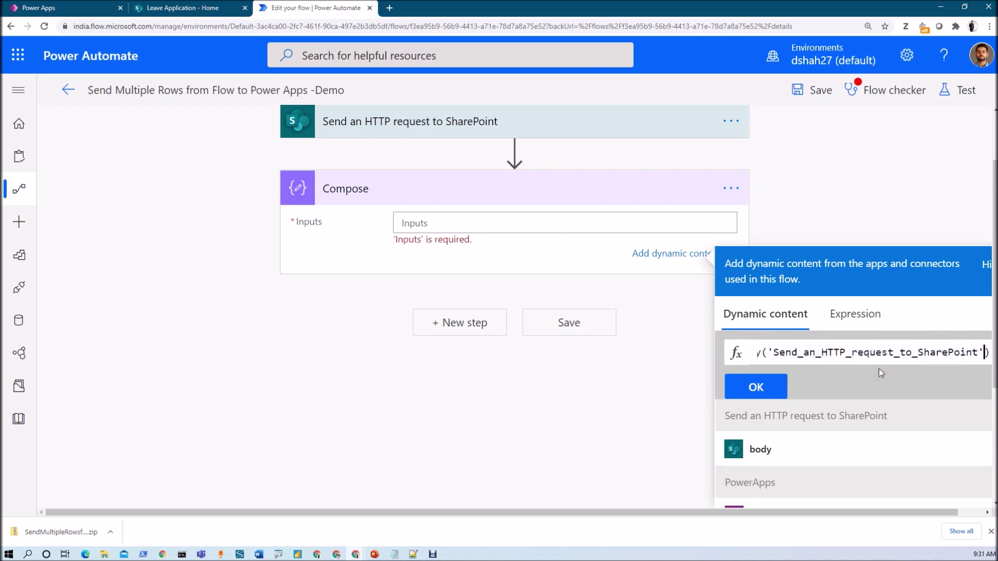
{"action": "type", "text": ")?['body']"}
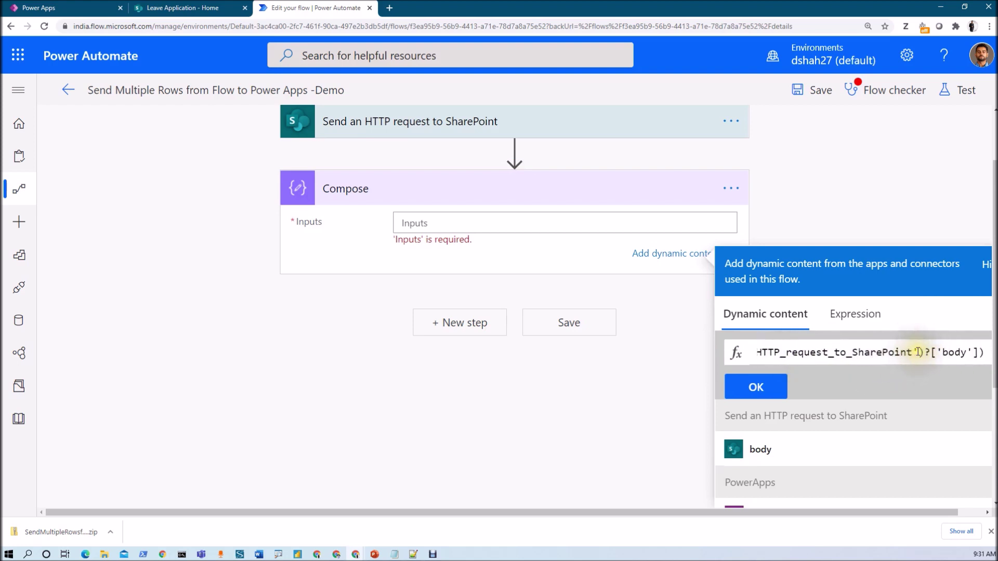
{"action": "left_click_drag", "start_coordinate": [925, 352], "coordinate": [978, 353]}
{"action": "key", "text": "BackSpace"}
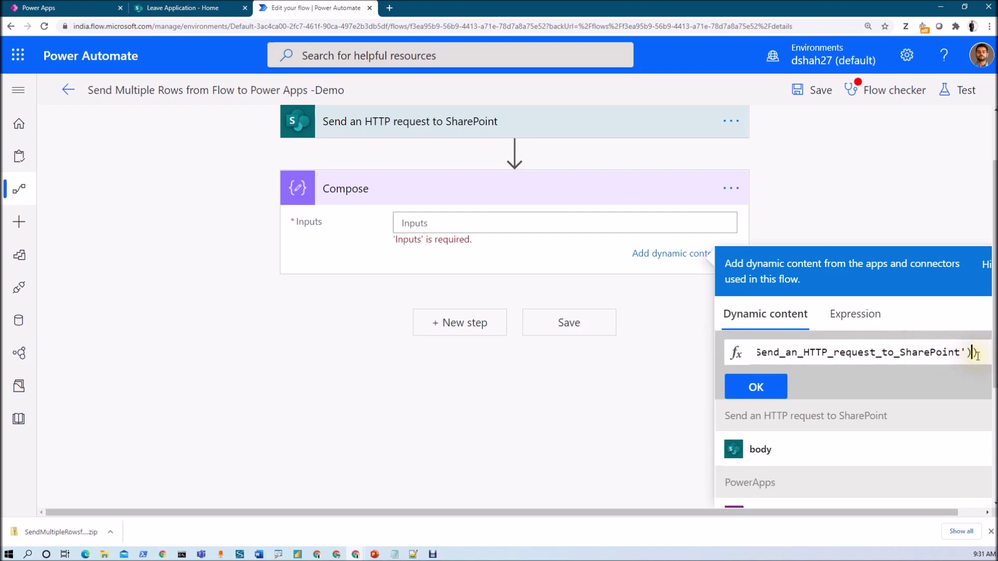
{"action": "key", "text": "Delete"}
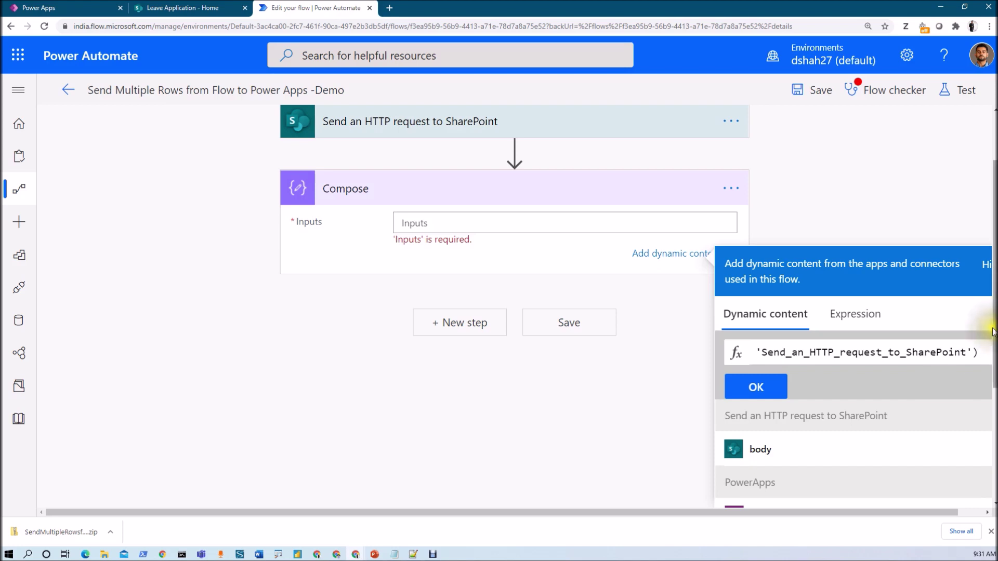
{"action": "key", "text": "ctrl+a"}
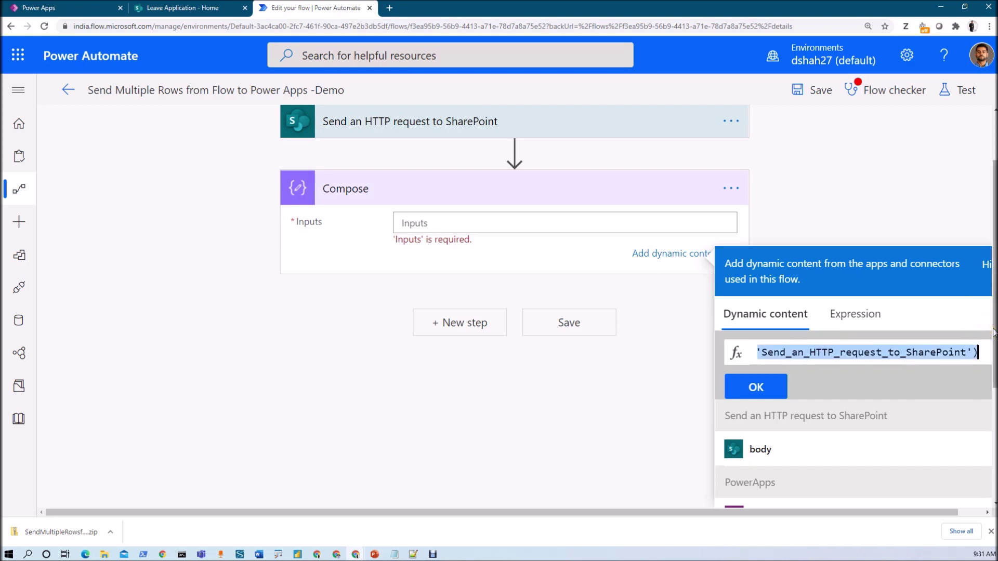
{"action": "left_click", "coordinate": [979, 352]}
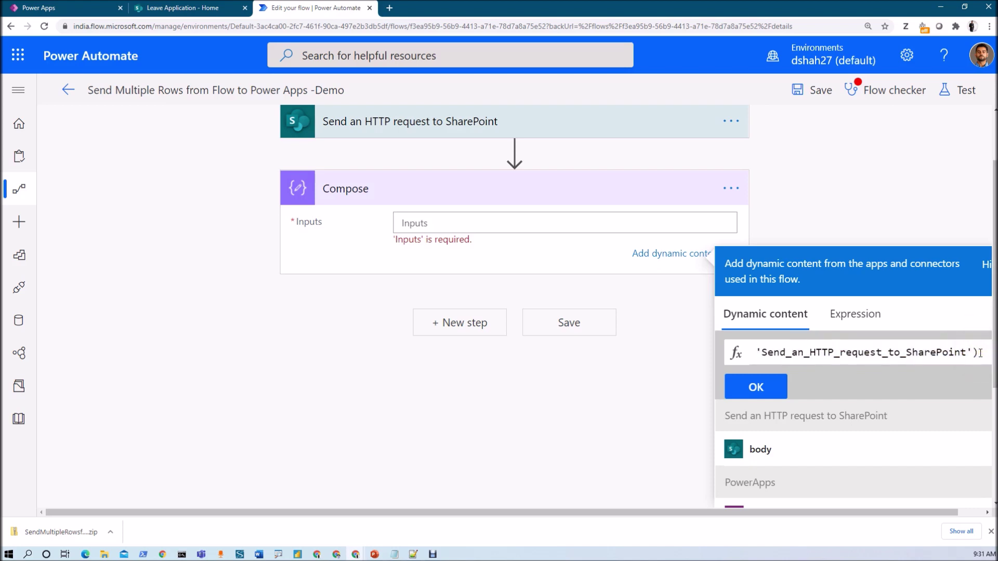
- Append ?['d']?['results'] to the expression and add it to the Compose Inputs
{"action": "type", "text": "?["}
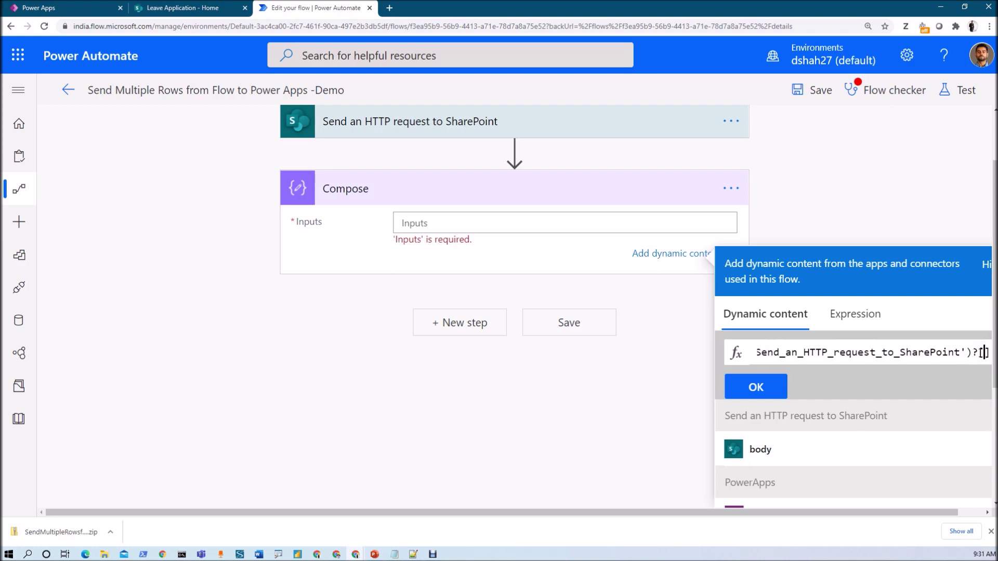
{"action": "key", "text": "alt+Tab"}
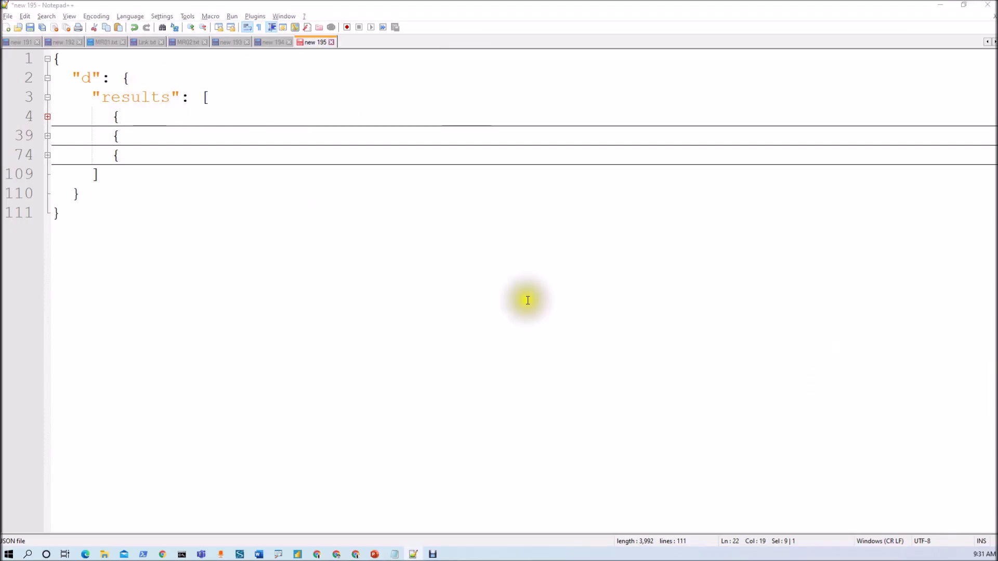
{"action": "key", "text": "alt+Tab"}
{"action": "type", "text": "'"}
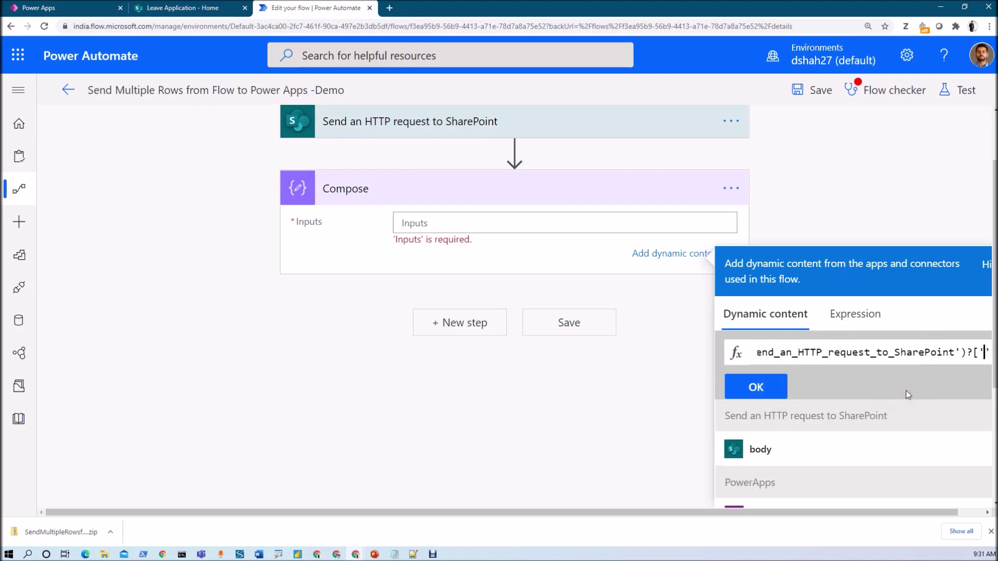
{"action": "type", "text": "d']"}
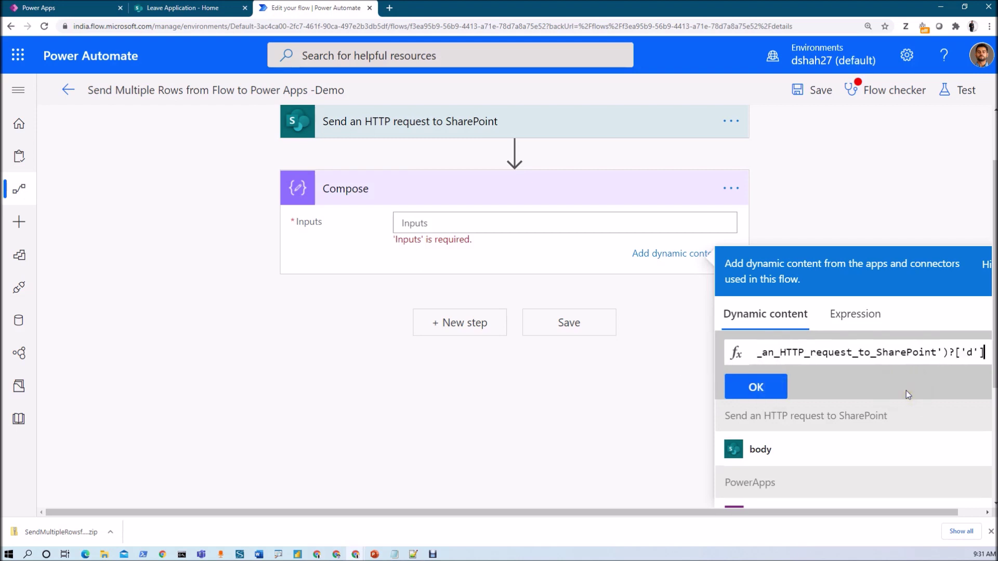
{"action": "type", "text": "?'"}
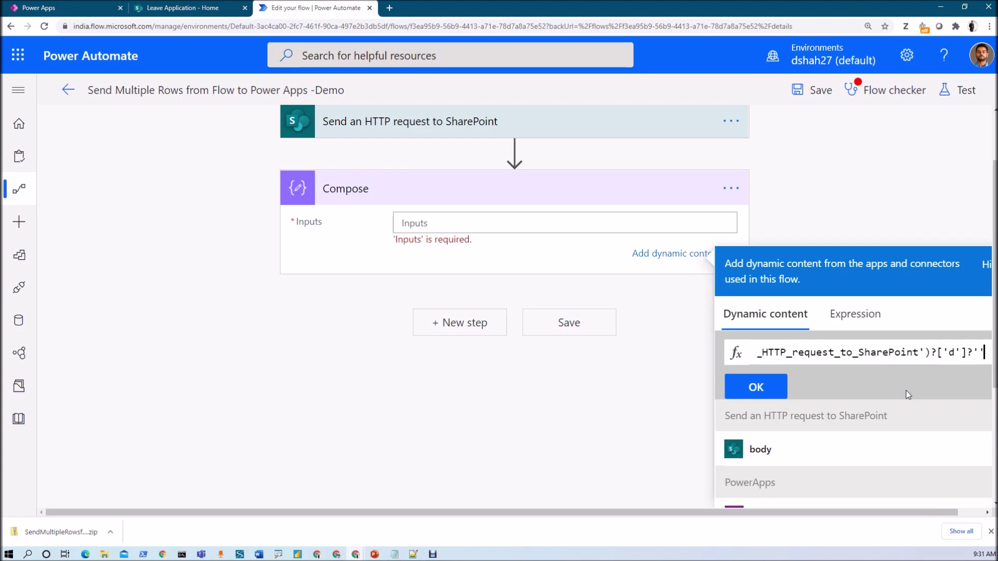
{"action": "key", "text": "BackSpace"}
{"action": "type", "text": "['"}
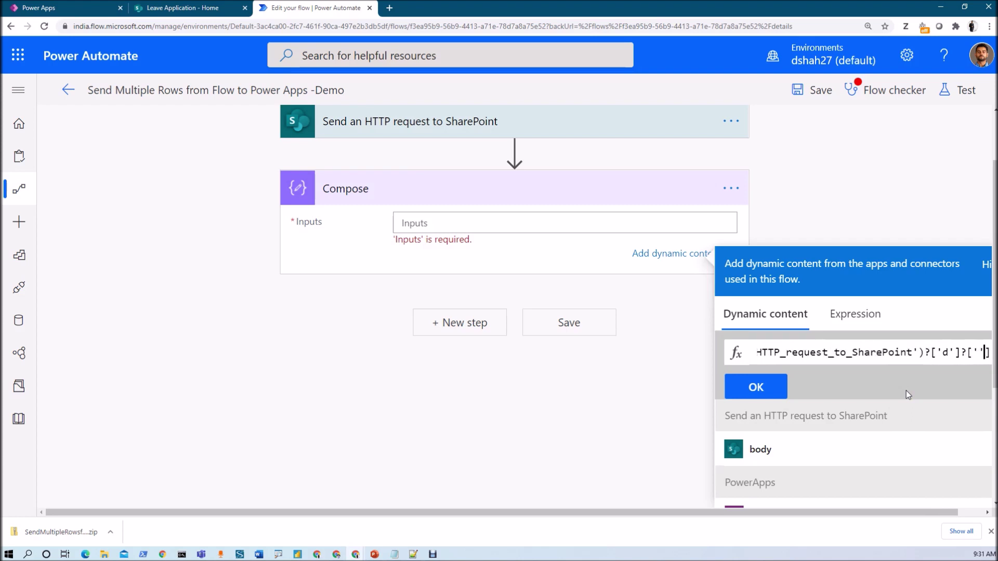
{"action": "type", "text": "results"}
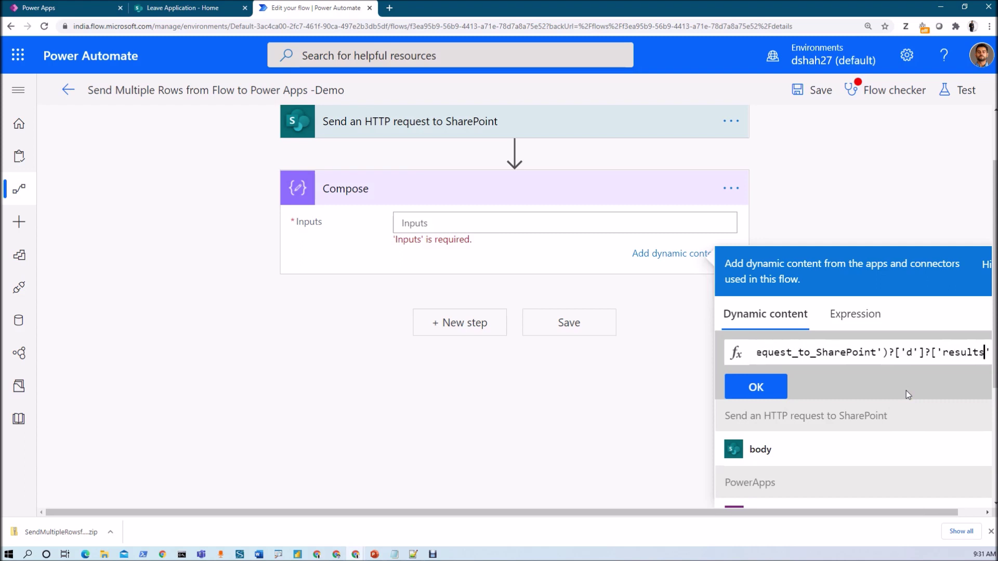
{"action": "type", "text": "']"}
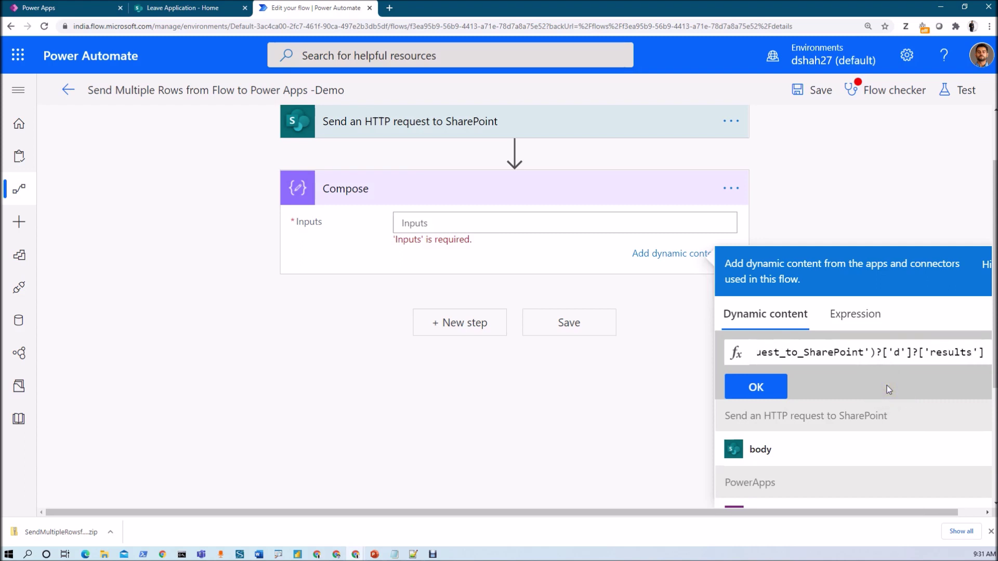
{"action": "triple_click", "coordinate": [874, 356]}
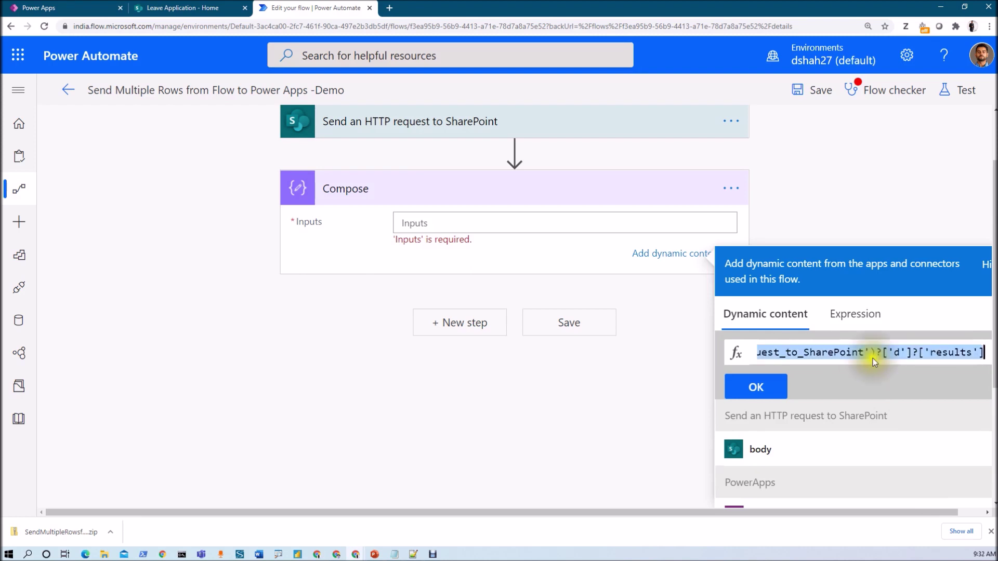
{"action": "left_click", "coordinate": [756, 388]}
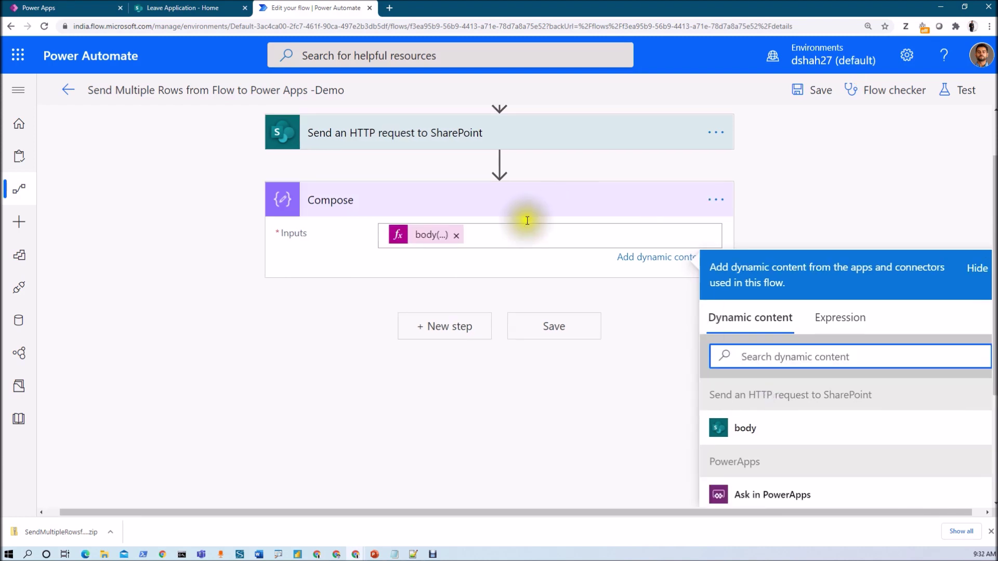
- Add a Select data operation step after Compose
{"action": "key", "text": "alt+Tab"}
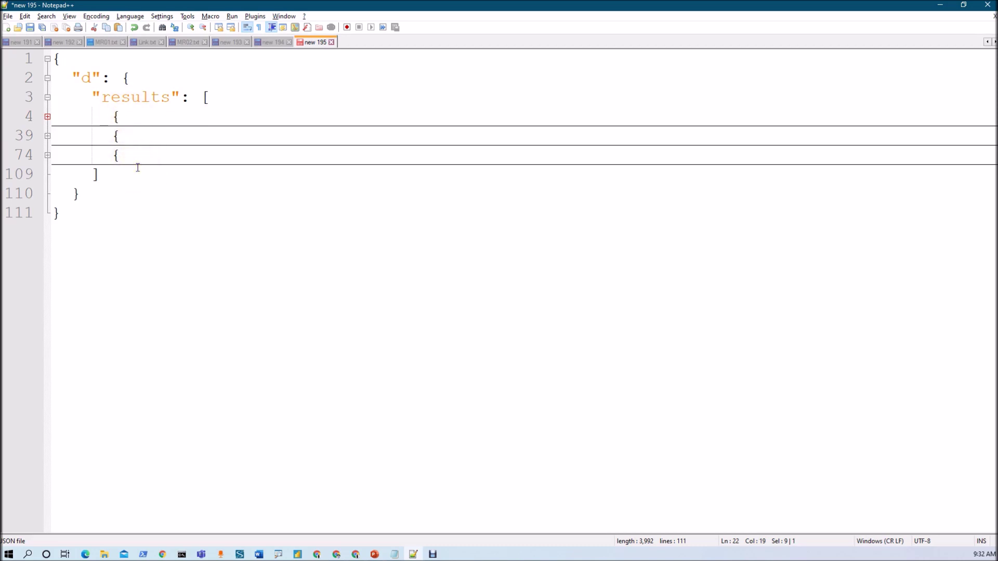
{"action": "key", "text": "alt+Tab"}
{"action": "left_click", "coordinate": [475, 325]}
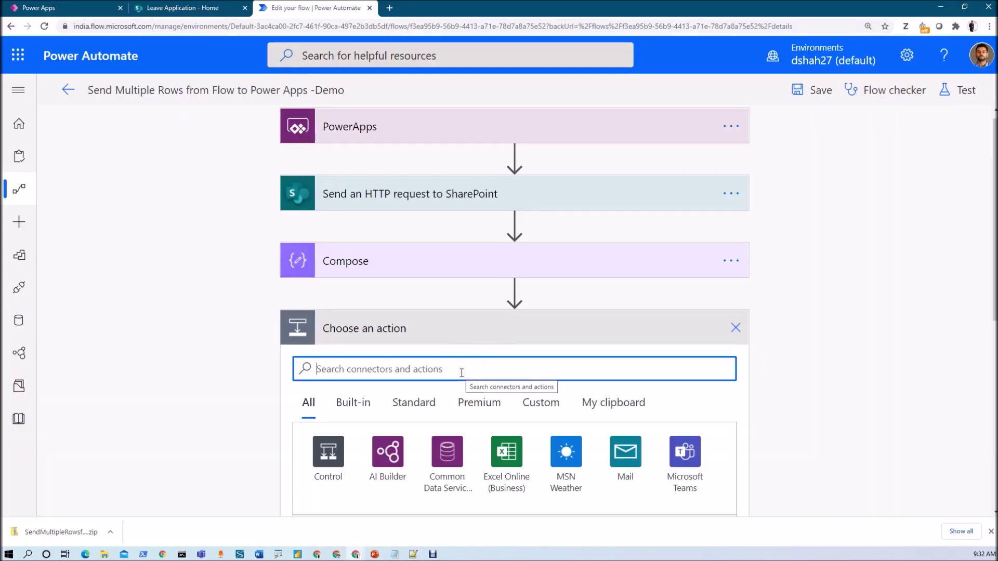
{"action": "scroll", "coordinate": [461, 373], "scroll_direction": "down", "scroll_amount": 2}
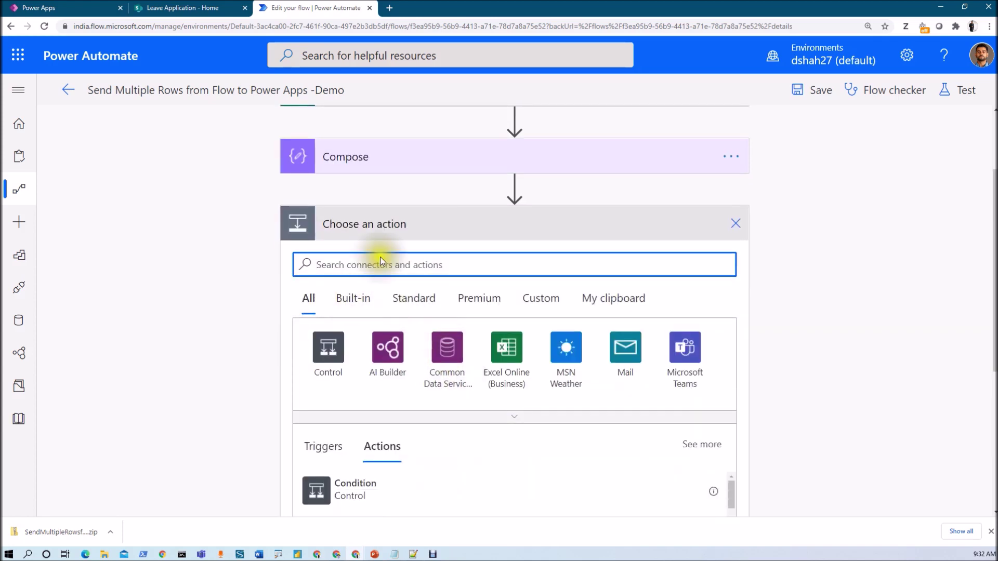
{"action": "type", "text": "select"}
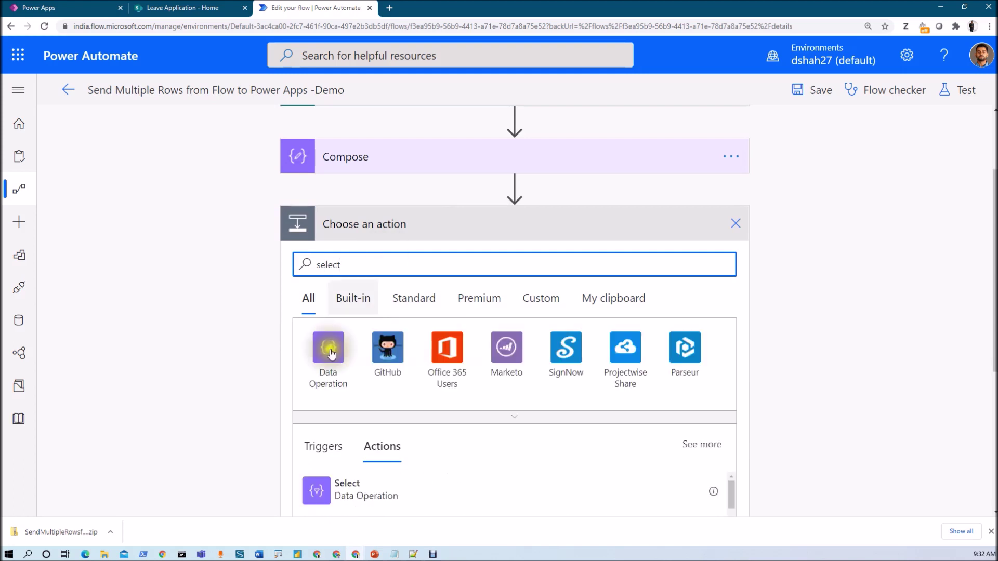
{"action": "left_click", "coordinate": [346, 490]}
- Set the Select step's From field to the Compose Outputs
{"action": "left_click", "coordinate": [438, 290]}
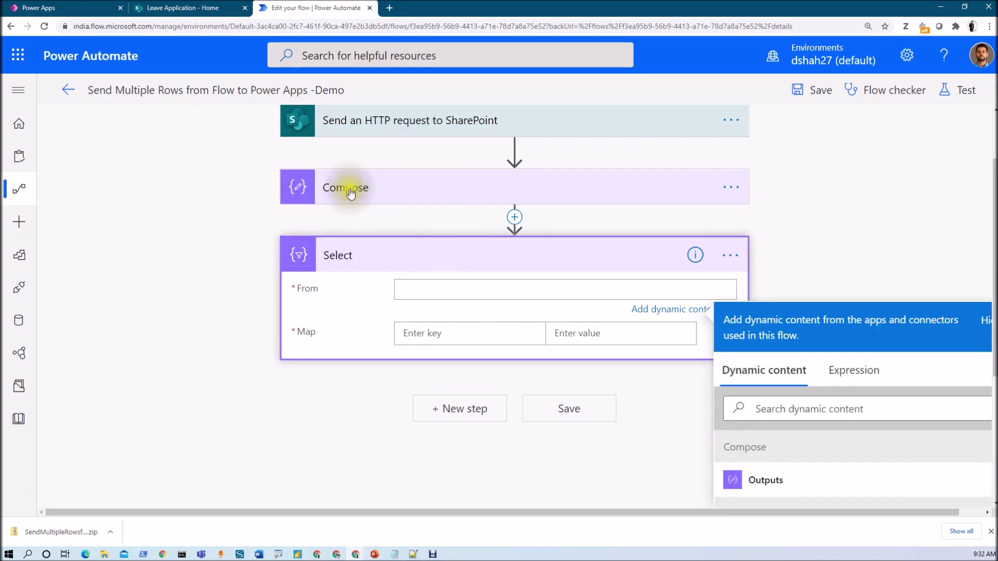
{"action": "left_click", "coordinate": [754, 479]}
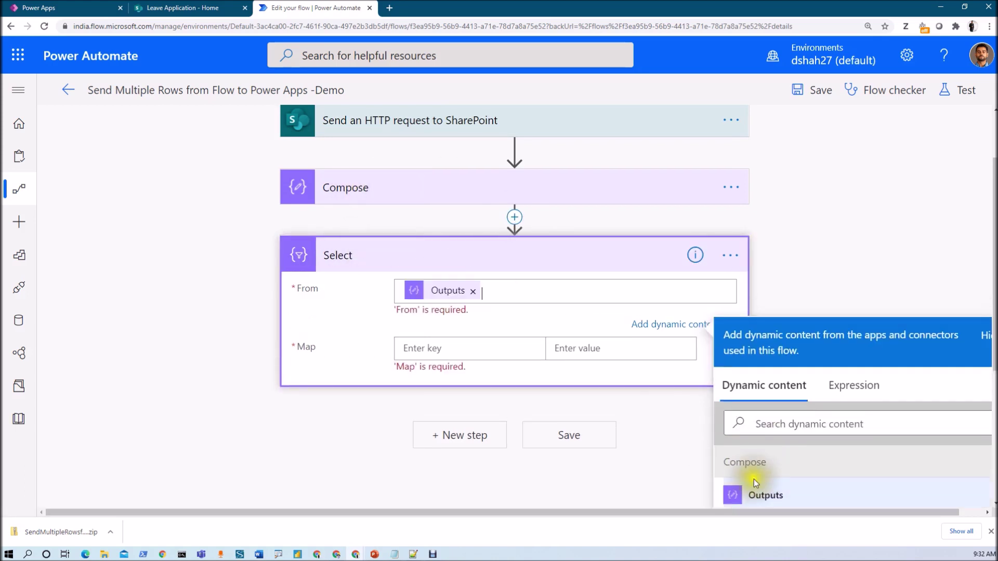
{"action": "left_click", "coordinate": [447, 336]}
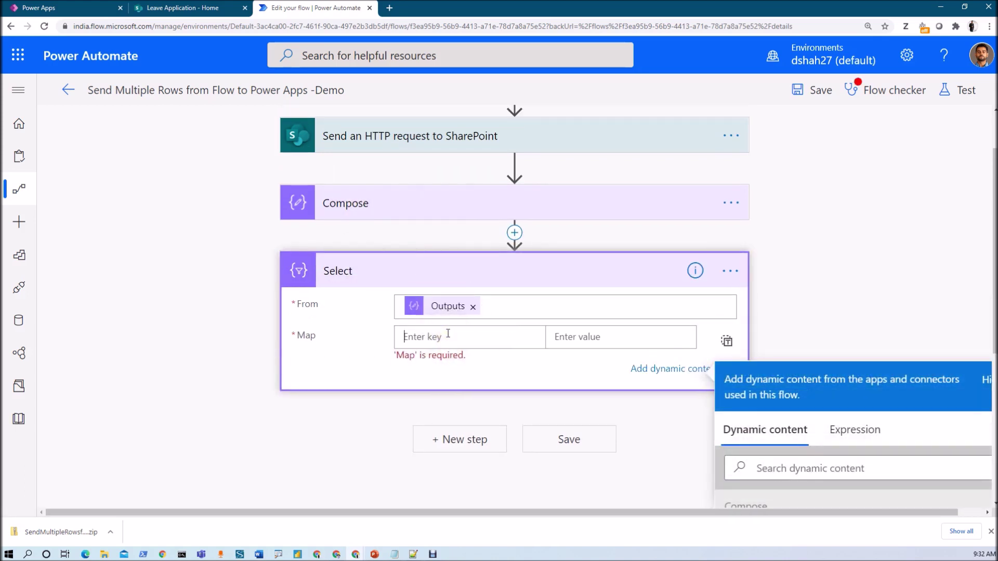
{"action": "key", "text": "alt+Tab"}
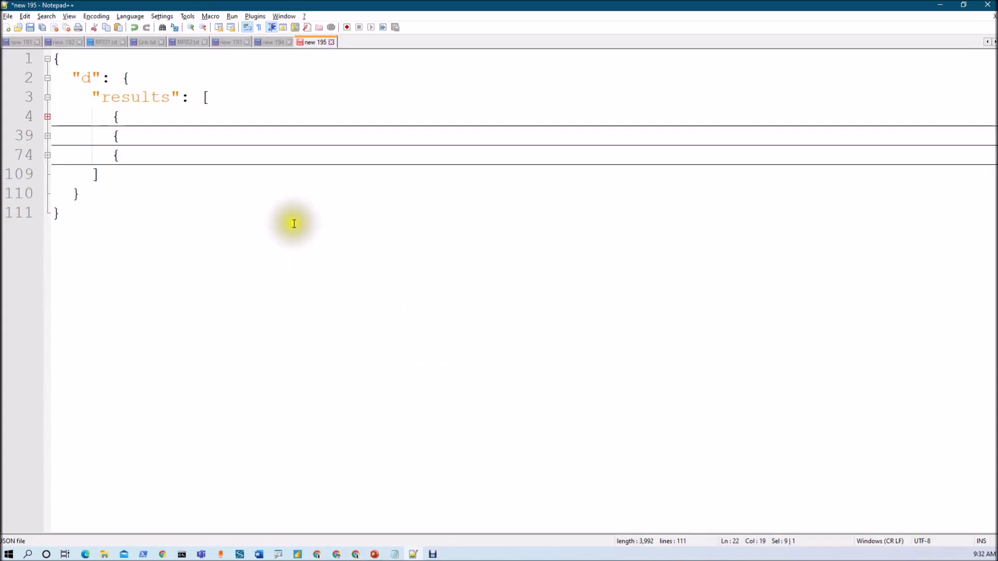
- Unfold the first result object in the sample JSON and scroll down to its LoginName field
{"action": "left_click", "coordinate": [47, 117]}
{"action": "scroll", "coordinate": [220, 388], "scroll_direction": "down", "scroll_amount": 3}
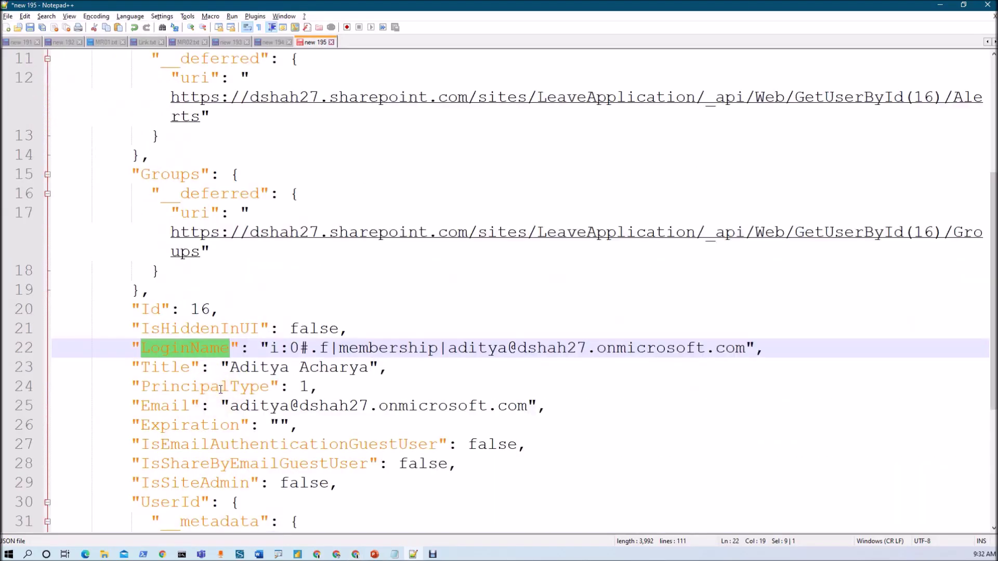
{"action": "scroll", "coordinate": [221, 389], "scroll_direction": "down", "scroll_amount": 3}
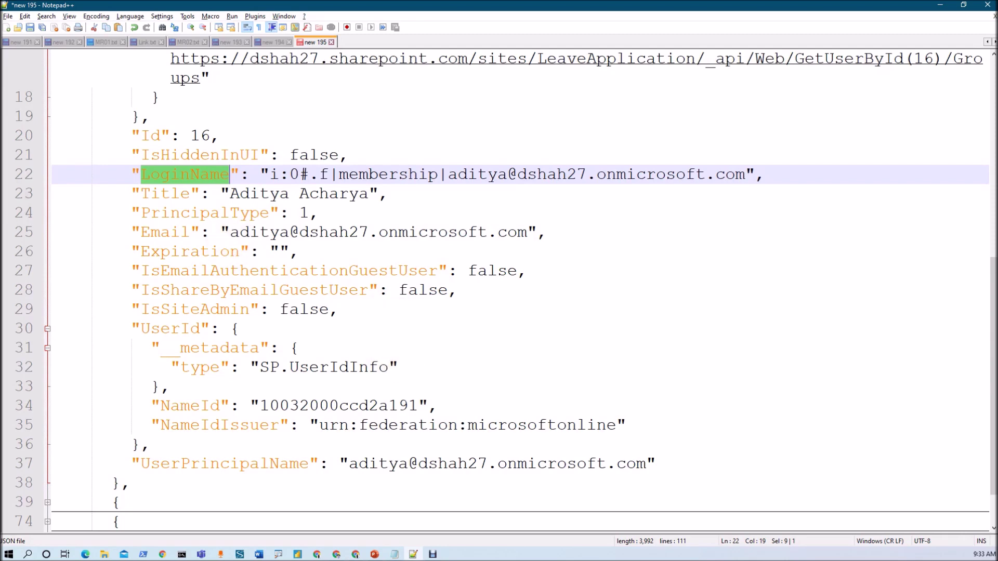
{"action": "key", "text": "alt+Tab"}
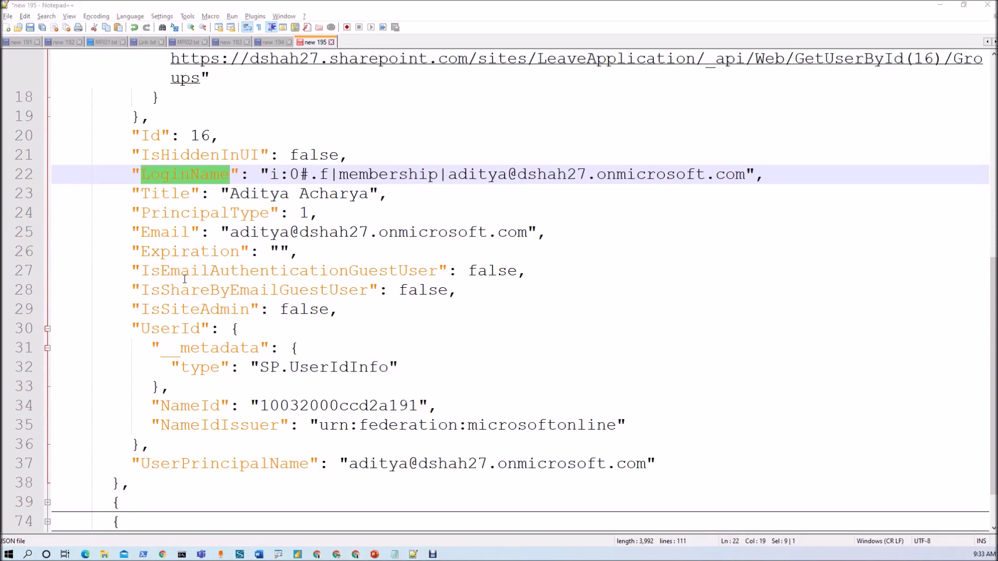
{"action": "key", "text": "alt+Tab"}
- Paste Email and Claims as Select Map keys, checking the Email property name in the JSON
{"action": "left_click", "coordinate": [439, 337]}
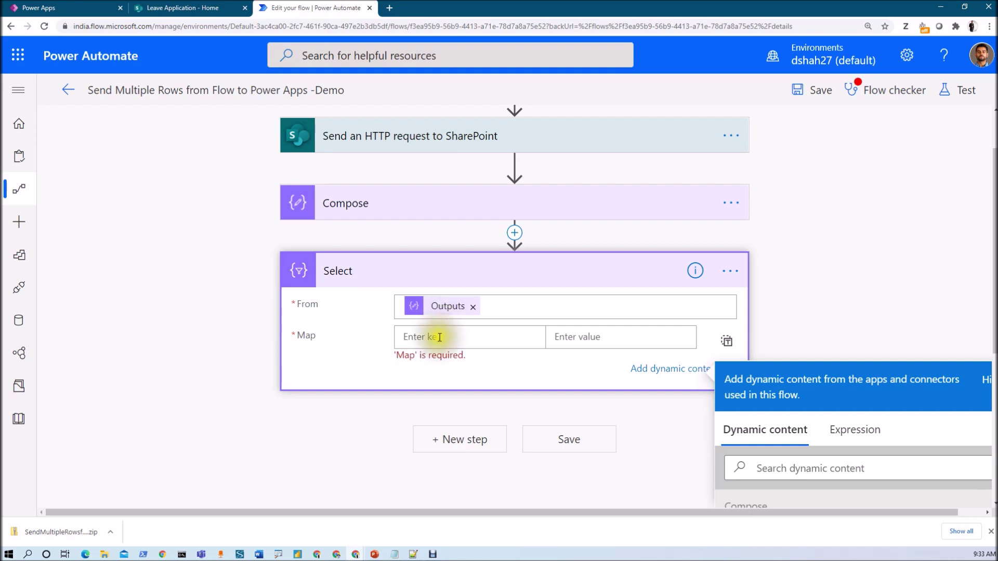
{"action": "type", "text": "Email"}
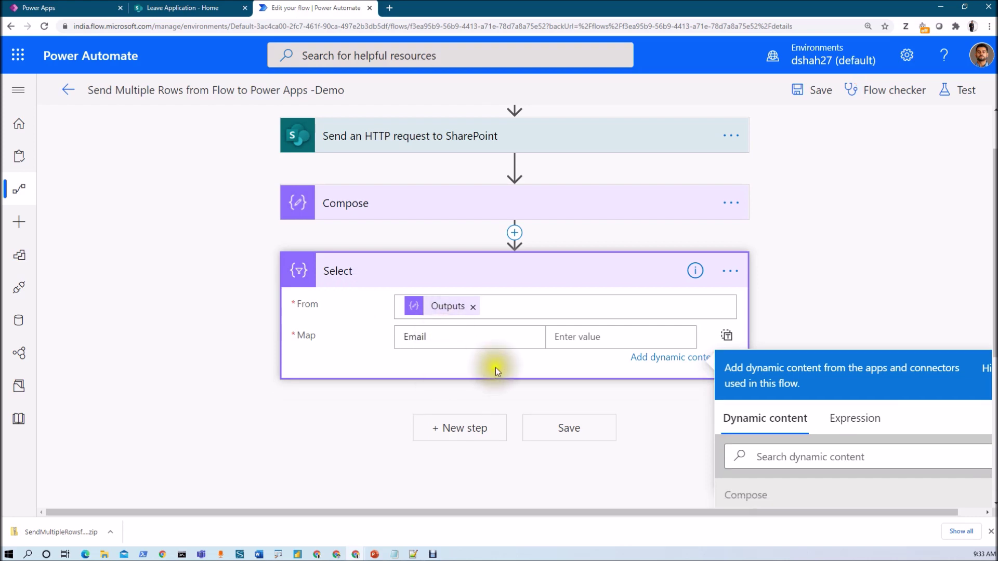
{"action": "left_click", "coordinate": [495, 367]}
{"action": "left_click", "coordinate": [572, 337]}
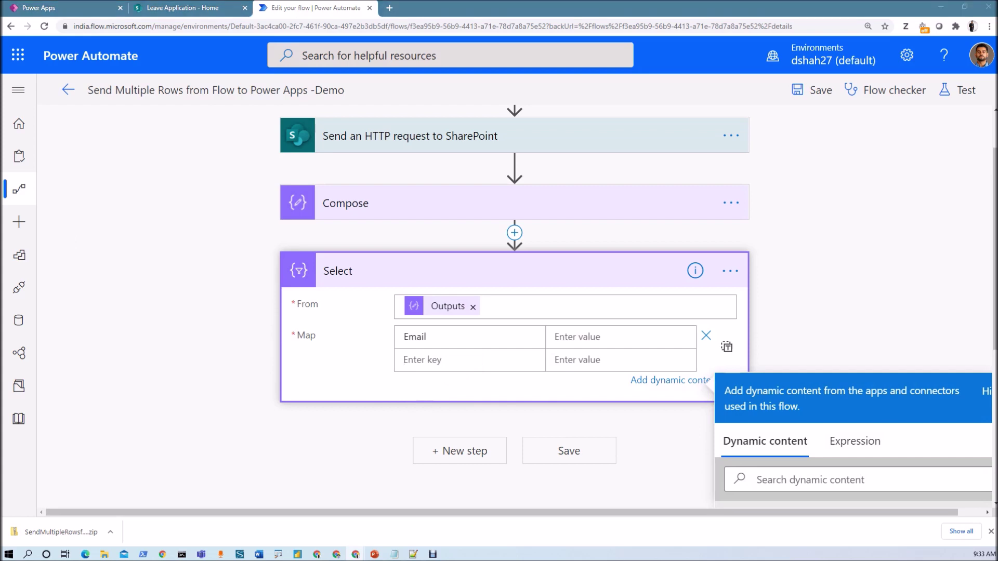
{"action": "left_click", "coordinate": [430, 360]}
{"action": "type", "text": "Claims"}
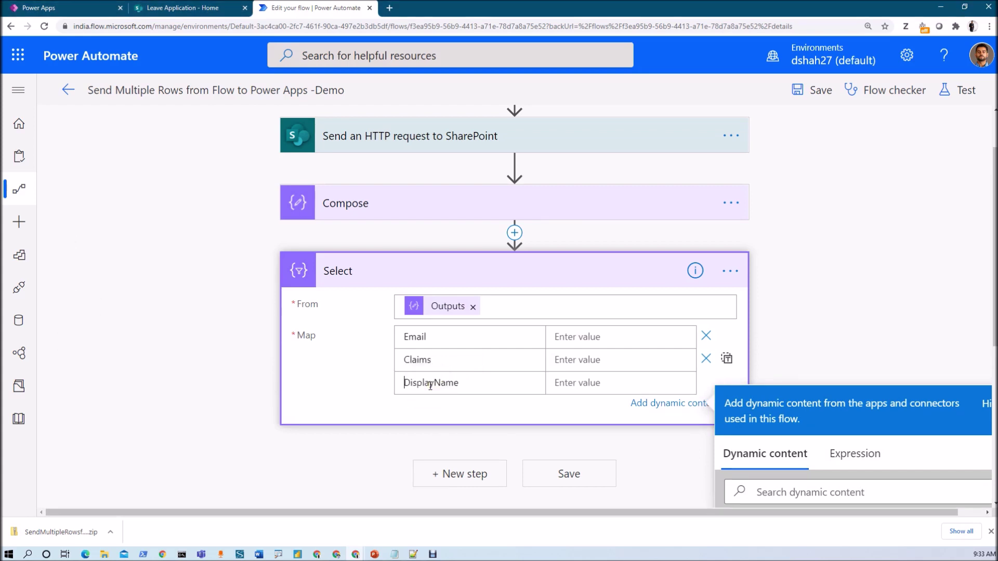
{"action": "left_click", "coordinate": [560, 342]}
{"action": "left_click", "coordinate": [435, 342]}
{"action": "key", "text": "alt+Tab"}
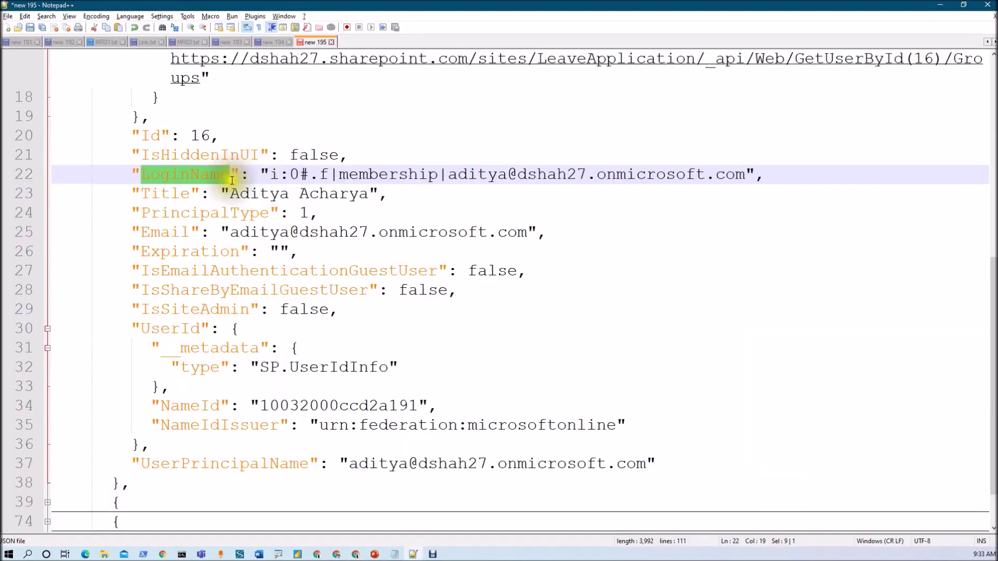
{"action": "double_click", "coordinate": [172, 233]}
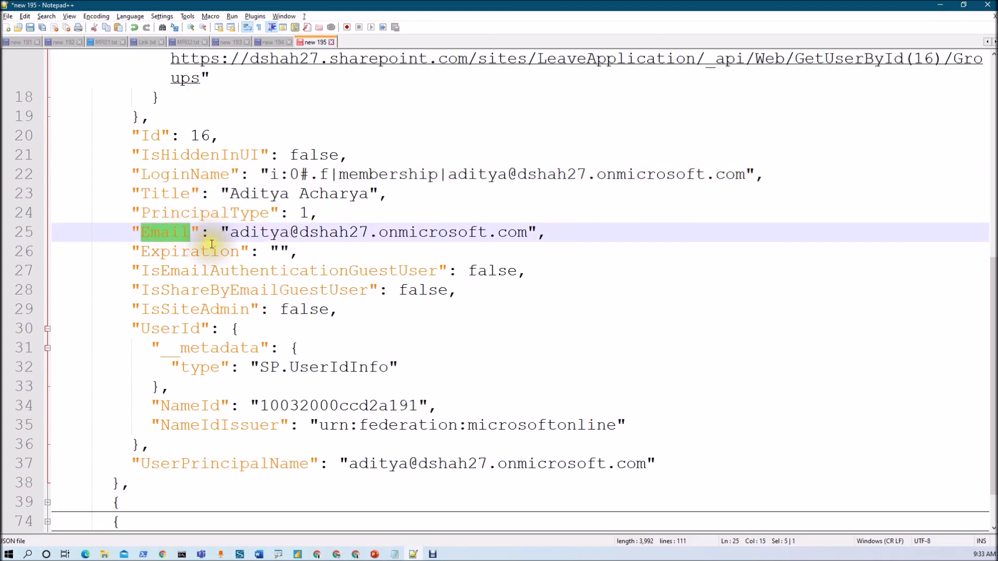
{"action": "key", "text": "alt+Tab"}
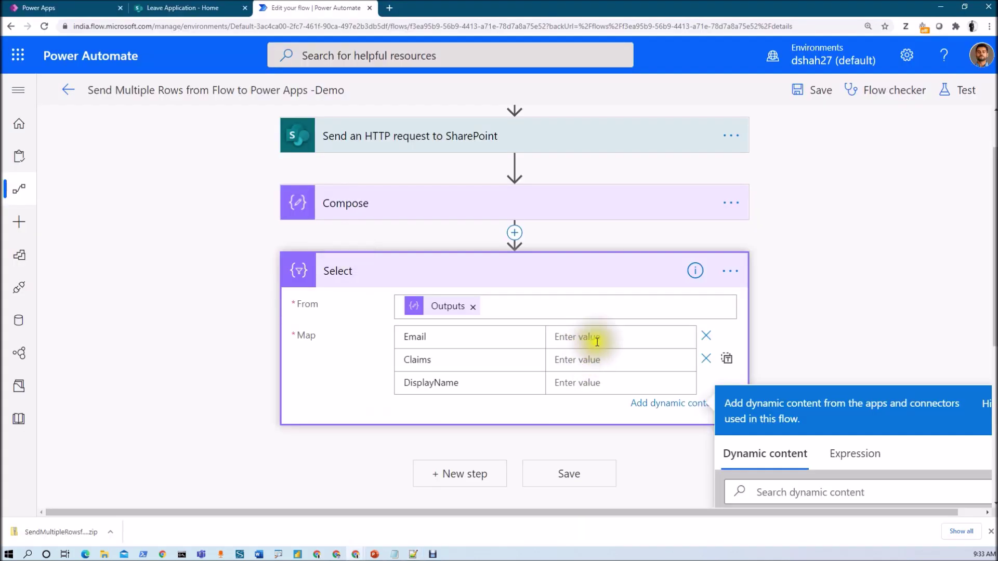
- Set the Email key's value to the expression item()?['Email'], correcting it after an invalid-expression warning
{"action": "scroll", "coordinate": [834, 425], "scroll_direction": "down", "scroll_amount": 3}
{"action": "left_click", "coordinate": [854, 347]}
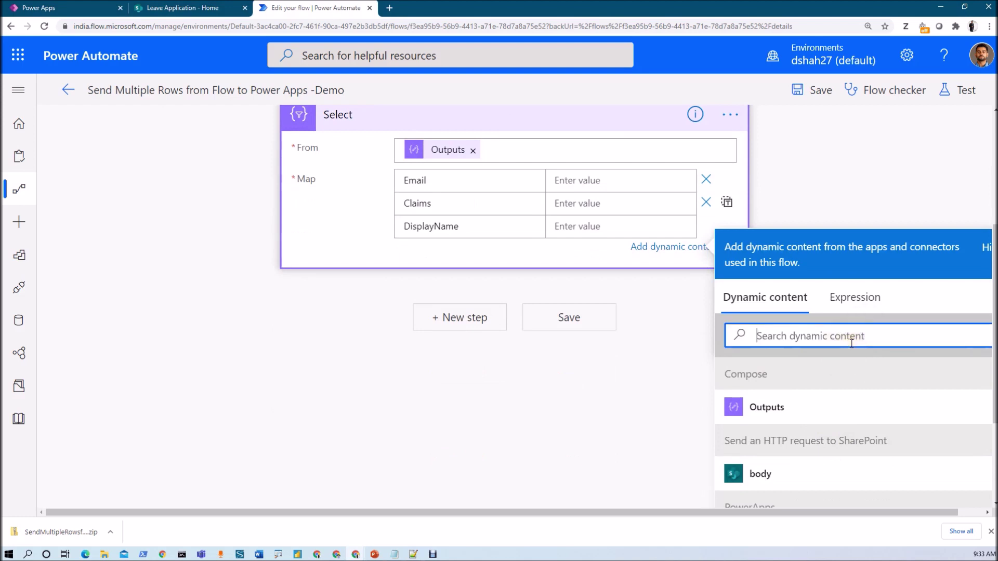
{"action": "left_click", "coordinate": [845, 292]}
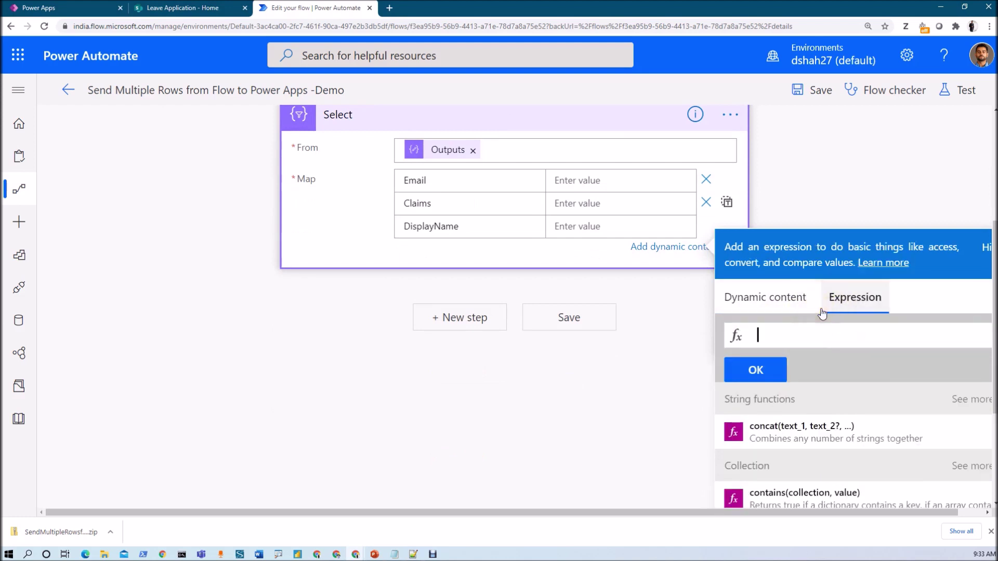
{"action": "type", "text": "item"}
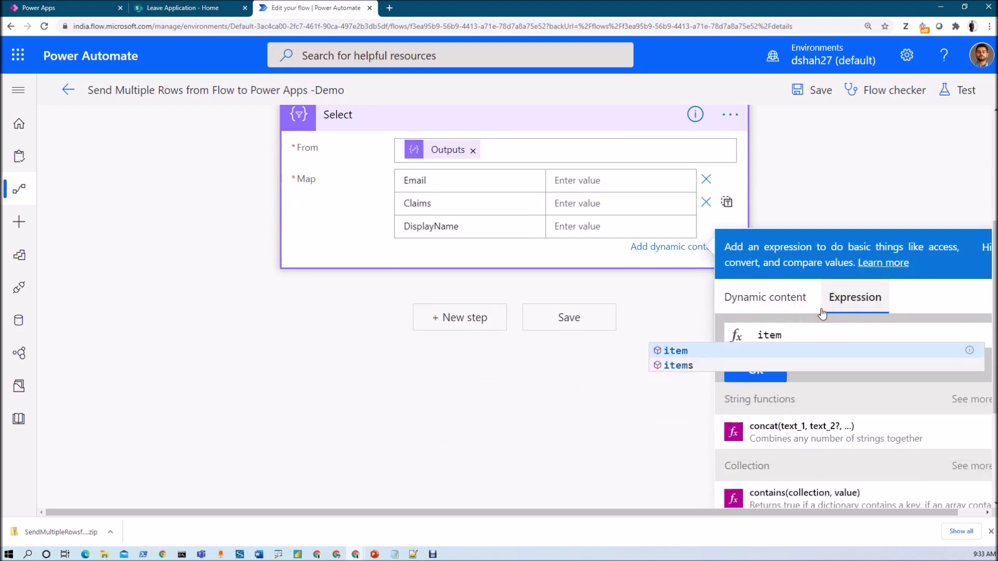
{"action": "type", "text": "()"}
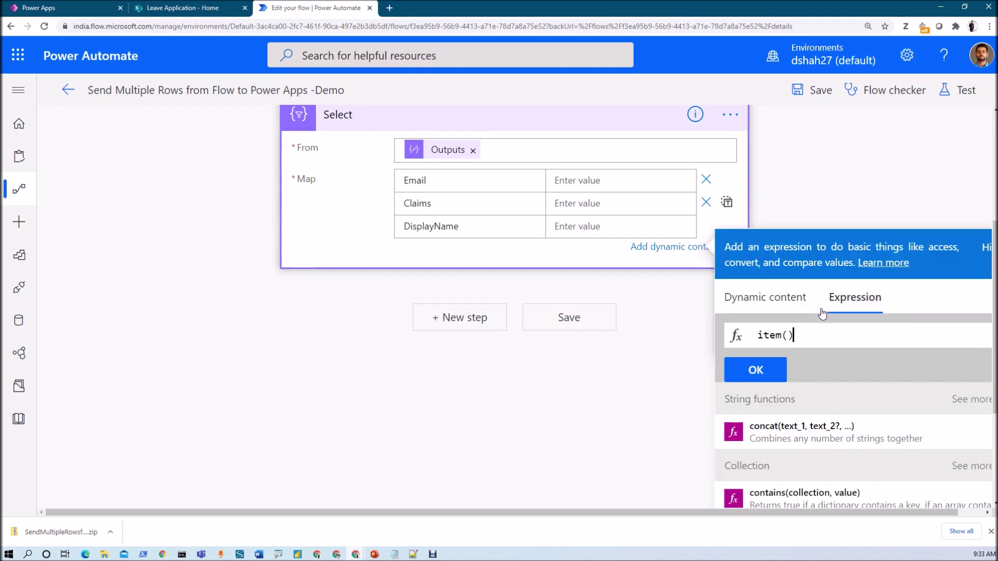
{"action": "type", "text": "?['Email"}
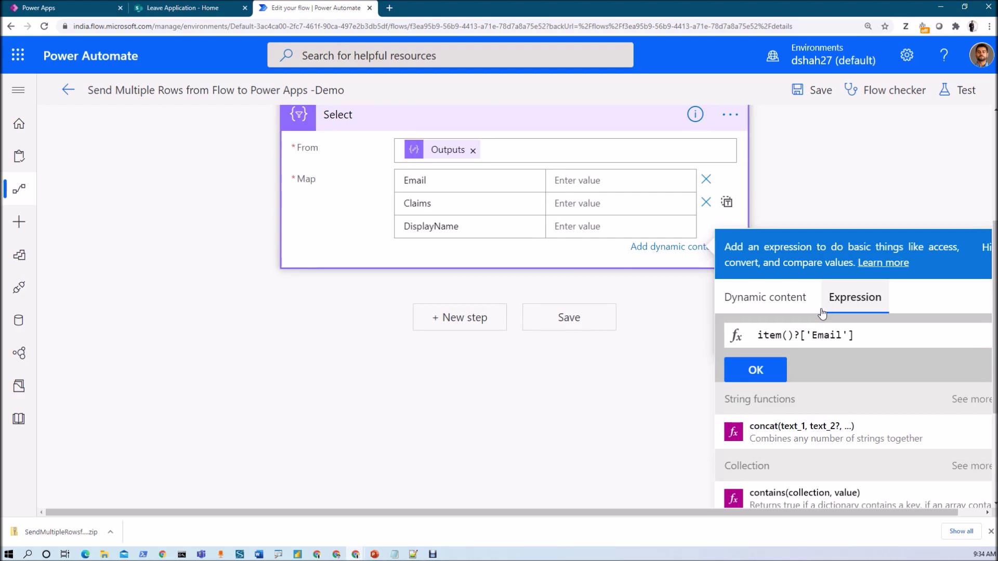
{"action": "left_click", "coordinate": [847, 335]}
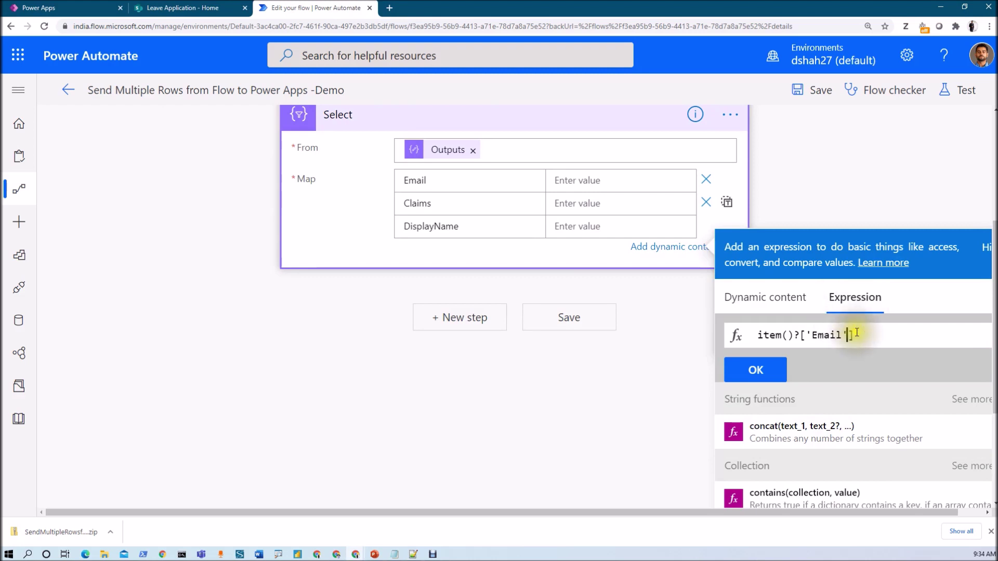
{"action": "left_click", "coordinate": [757, 370]}
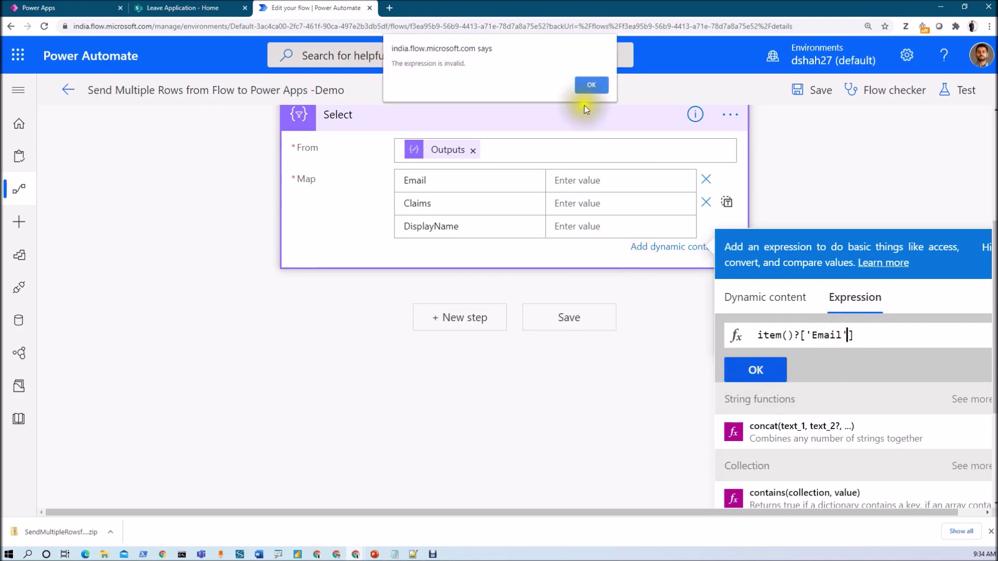
{"action": "left_click", "coordinate": [590, 86]}
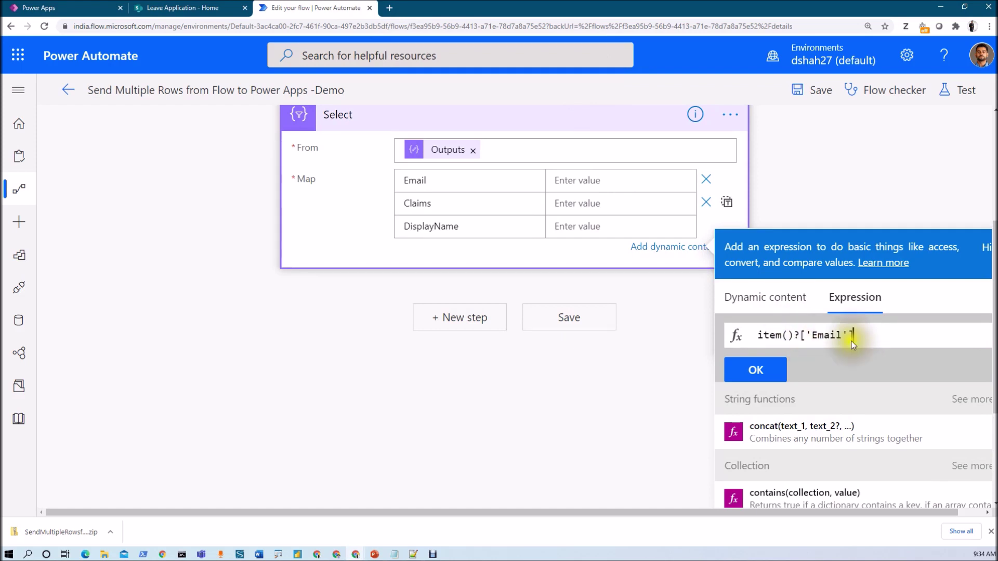
{"action": "left_click", "coordinate": [755, 370]}
{"action": "left_click", "coordinate": [572, 205]}
- Set the Claims value in the Select step to the expression item()?['LoginName']
{"action": "left_click", "coordinate": [855, 312]}
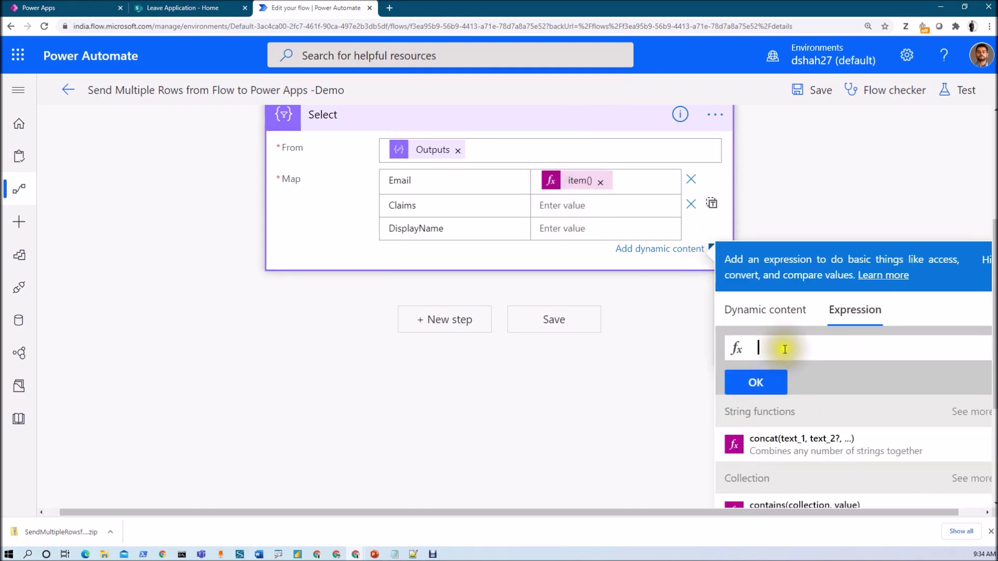
{"action": "type", "text": "item()?['"}
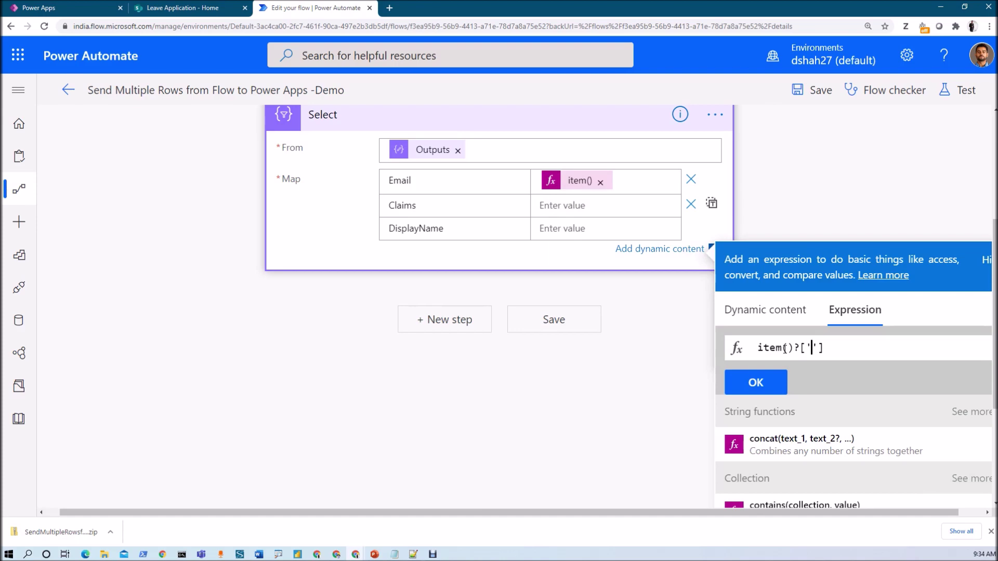
{"action": "key", "text": "alt+Tab"}
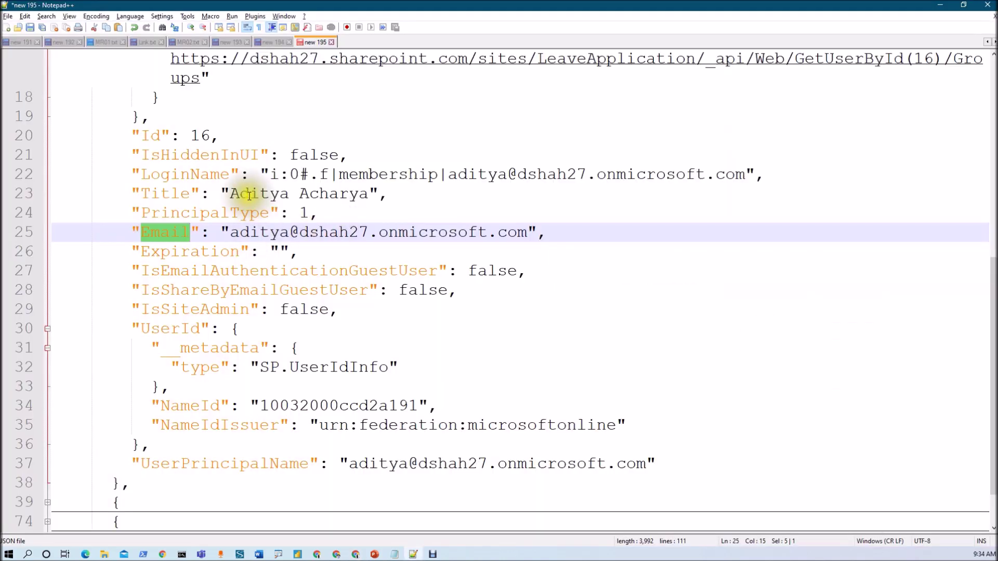
{"action": "double_click", "coordinate": [169, 173]}
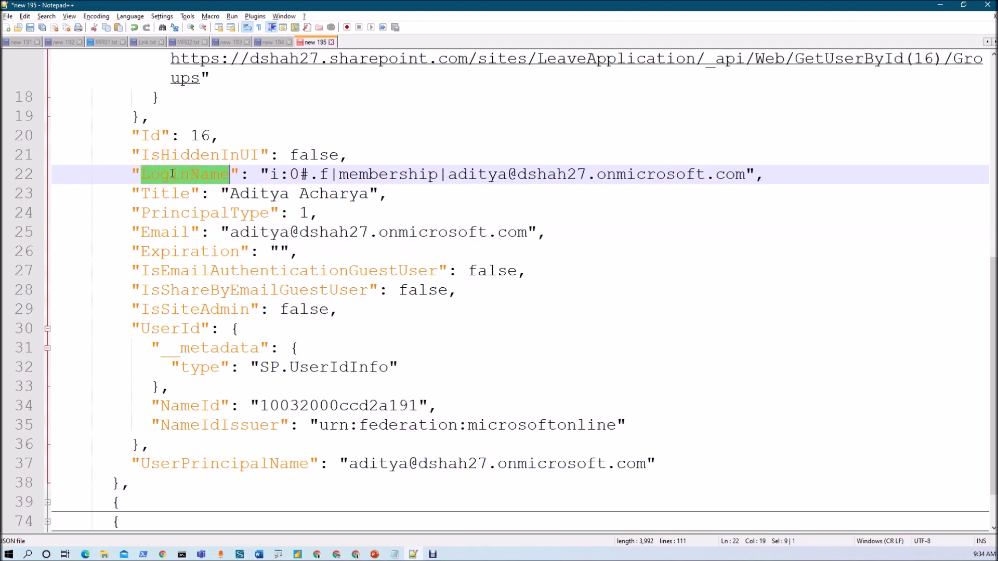
{"action": "key", "text": "alt+Tab"}
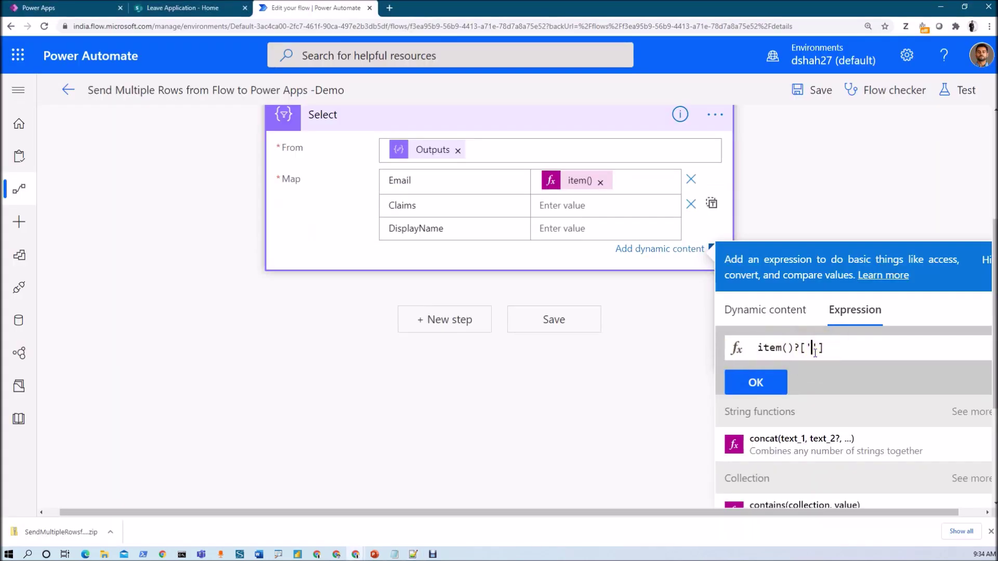
{"action": "left_click", "coordinate": [756, 382]}
- Set the DisplayName value to the expression item()?['Title'] and save the flow
{"action": "left_click", "coordinate": [583, 233]}
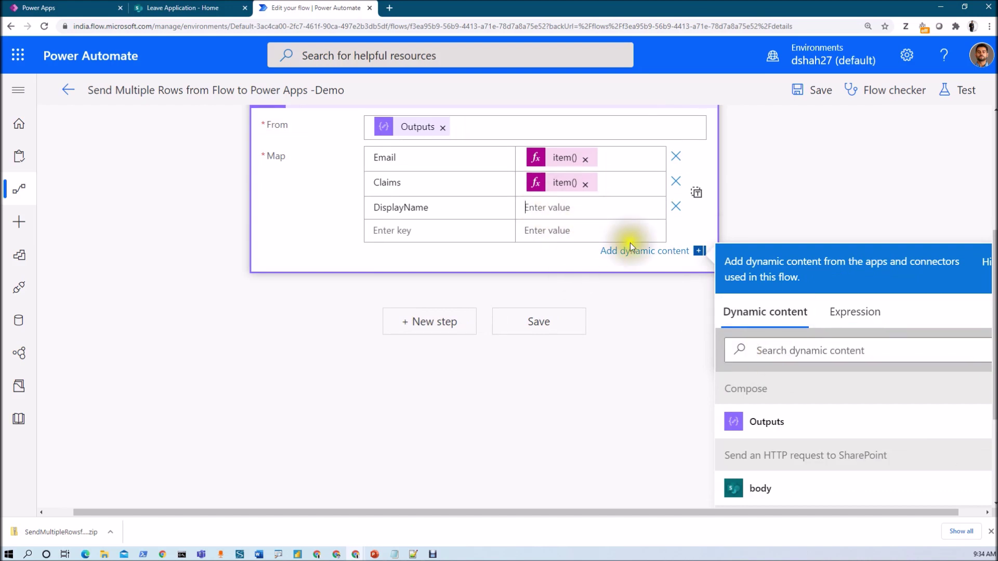
{"action": "left_click", "coordinate": [842, 314]}
{"action": "type", "text": "ite"}
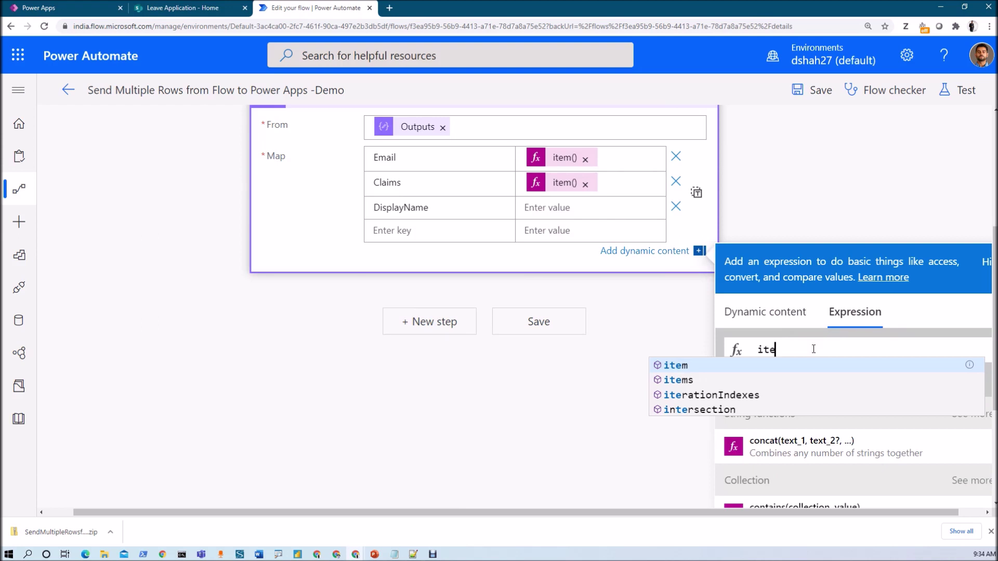
{"action": "type", "text": "m()?['"}
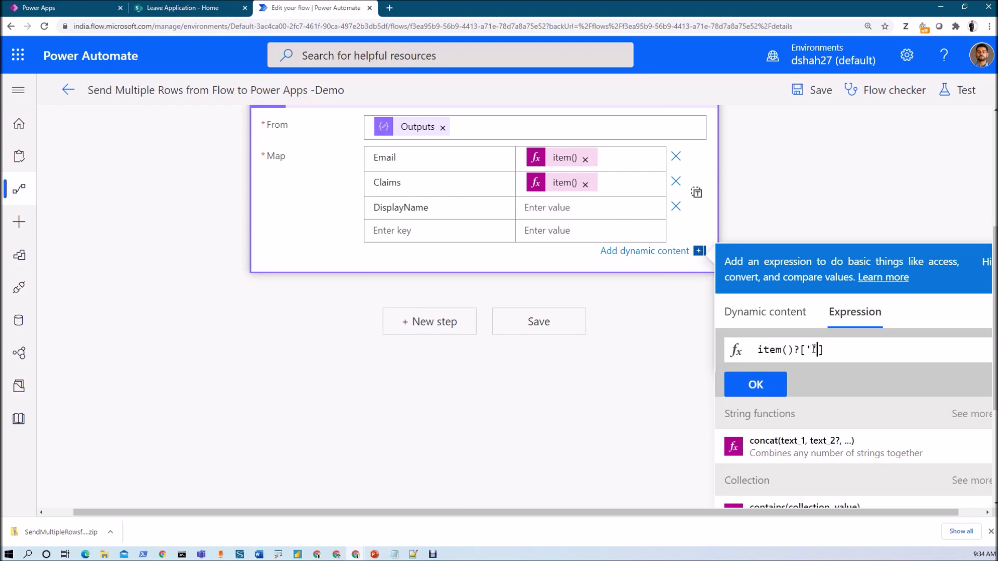
{"action": "key", "text": "alt+Tab"}
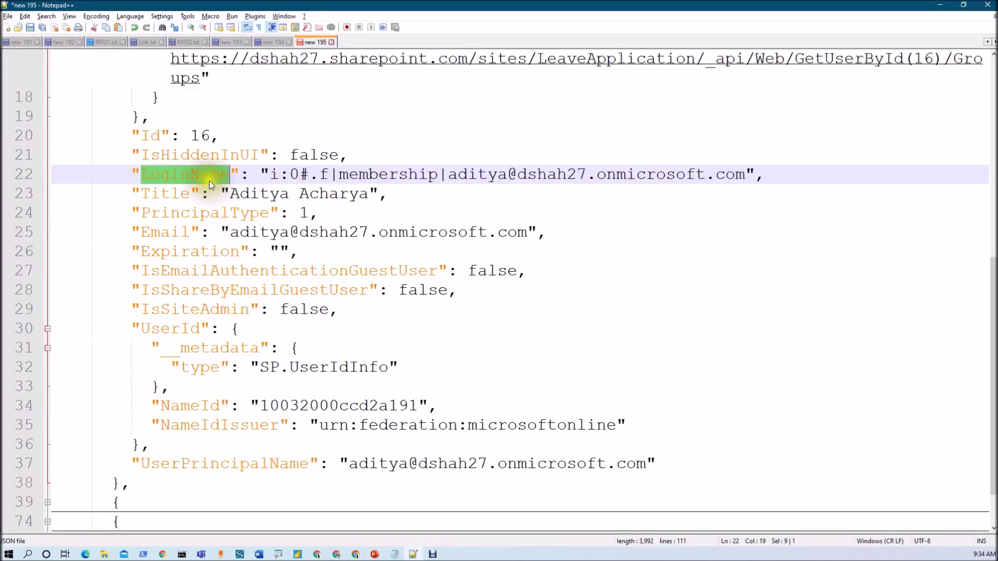
{"action": "double_click", "coordinate": [163, 194]}
{"action": "key", "text": "alt+Tab"}
{"action": "left_click", "coordinate": [813, 349]}
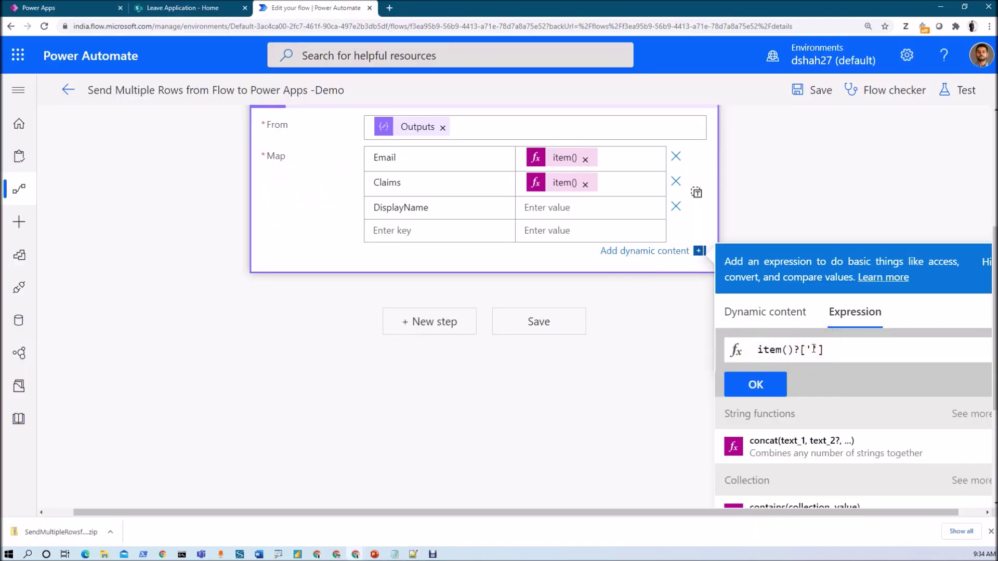
{"action": "left_click", "coordinate": [765, 383]}
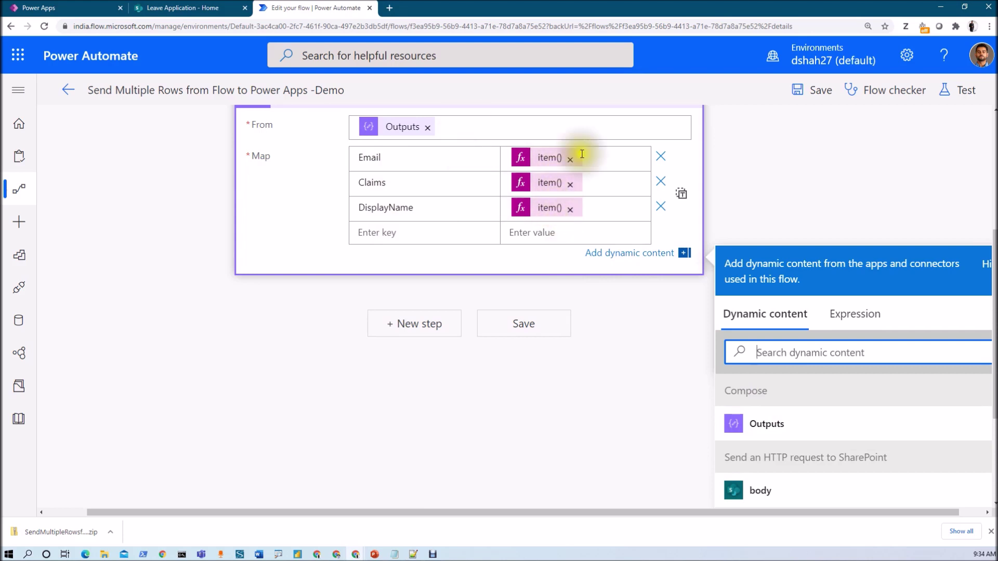
{"action": "left_click", "coordinate": [806, 95]}
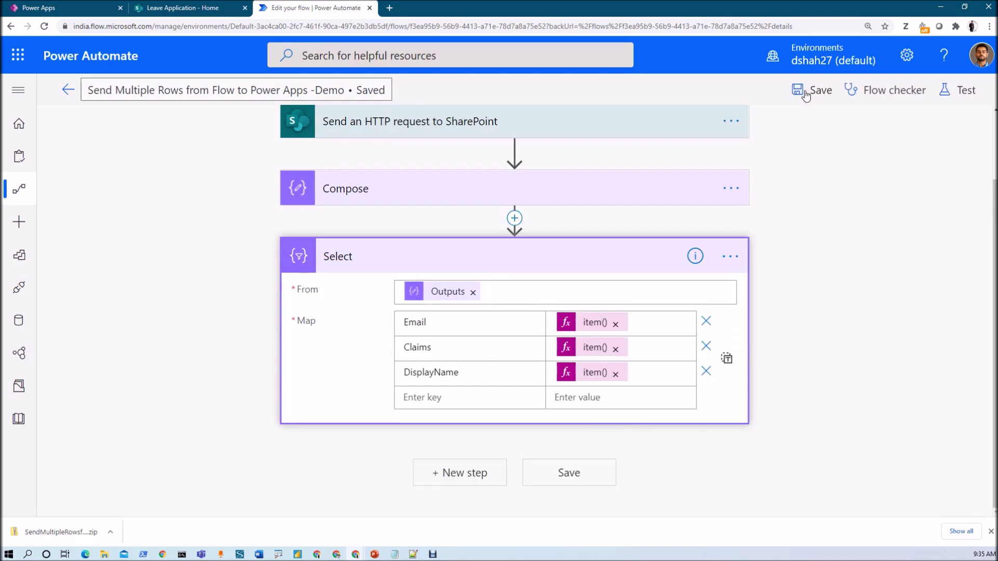
- Test the flow using data from the earlier successful run
{"action": "left_click", "coordinate": [961, 89]}
{"action": "left_click", "coordinate": [769, 156]}
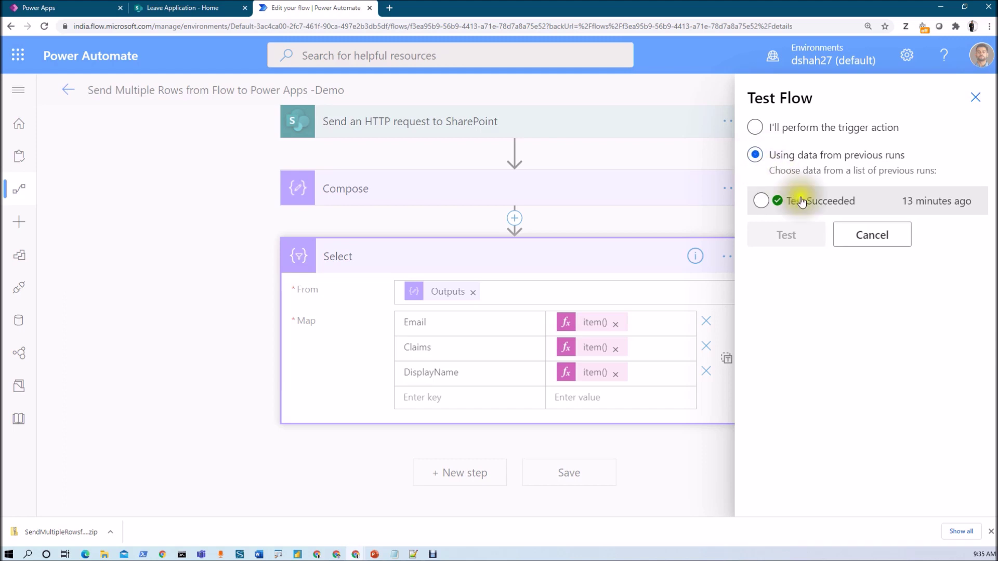
{"action": "left_click", "coordinate": [762, 201]}
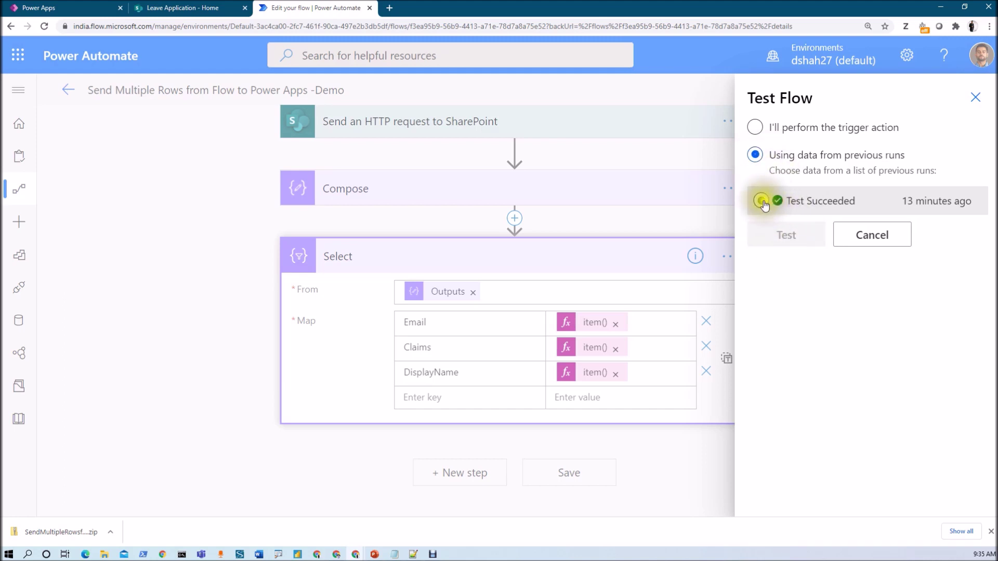
{"action": "left_click", "coordinate": [774, 243]}
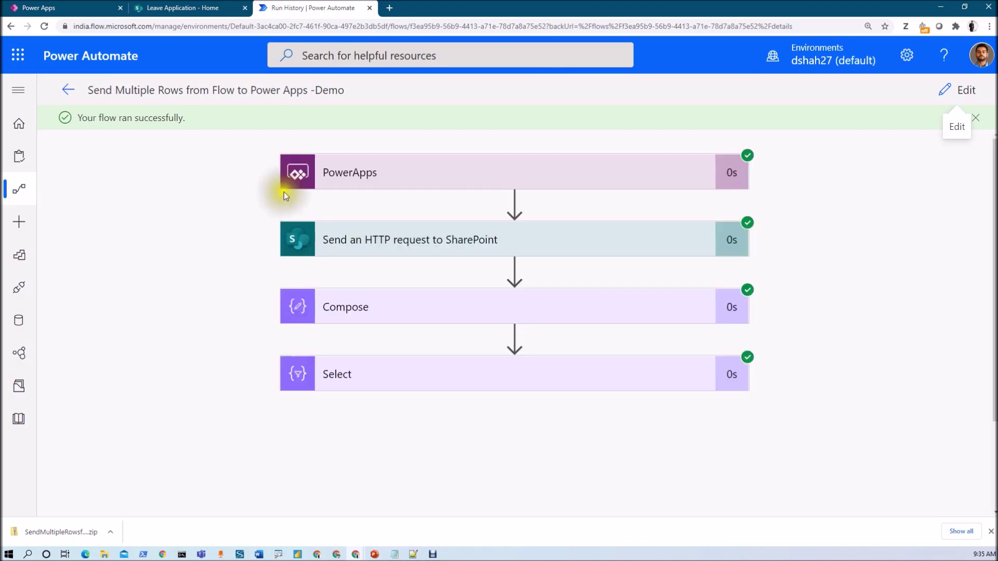
- Copy the Select step's output JSON from the run history into Notepad
{"action": "left_click", "coordinate": [447, 381]}
{"action": "scroll", "coordinate": [449, 382], "scroll_direction": "down", "scroll_amount": 2}
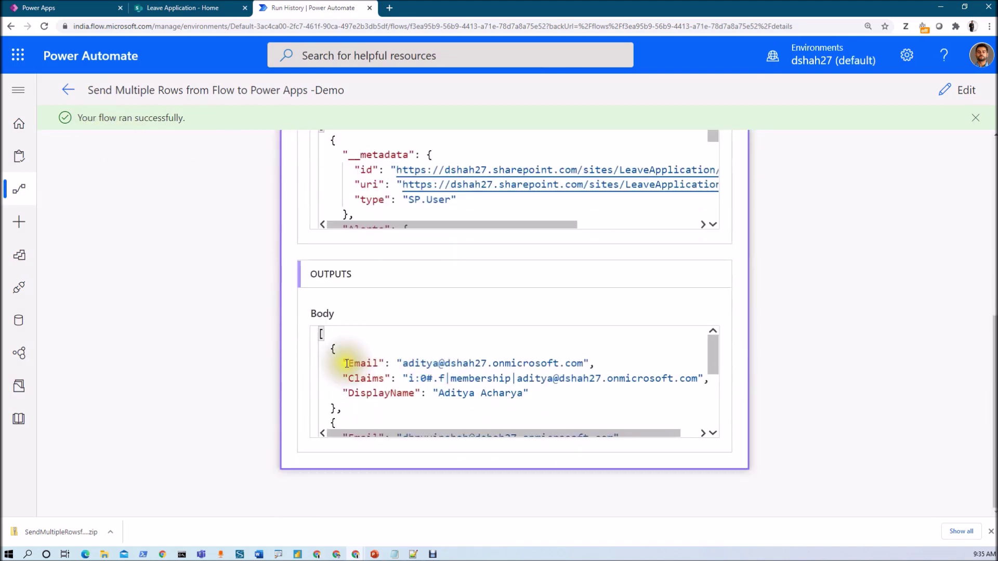
{"action": "key", "text": "ctrl+a"}
{"action": "key", "text": "ctrl+c"}
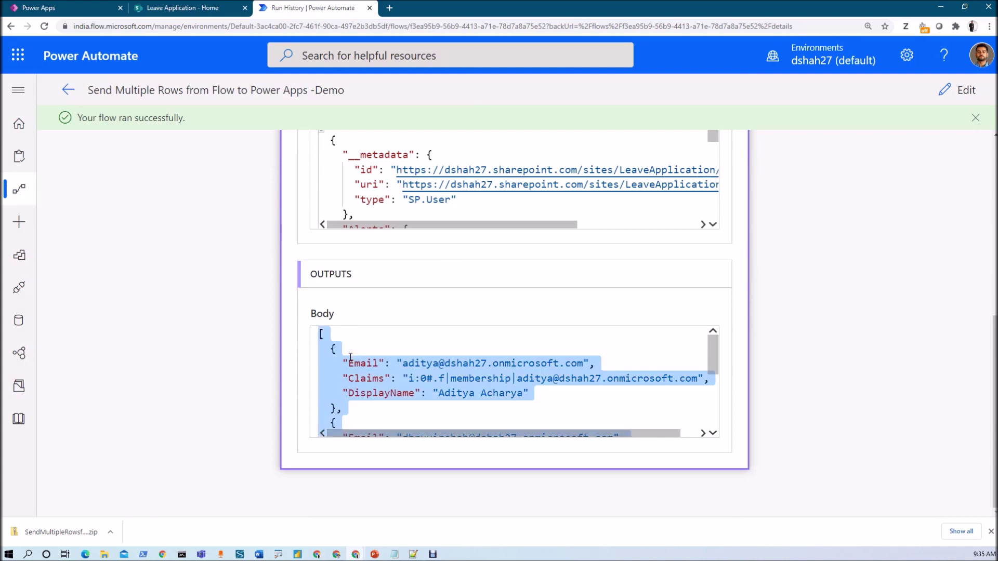
{"action": "key", "text": "alt+Tab"}
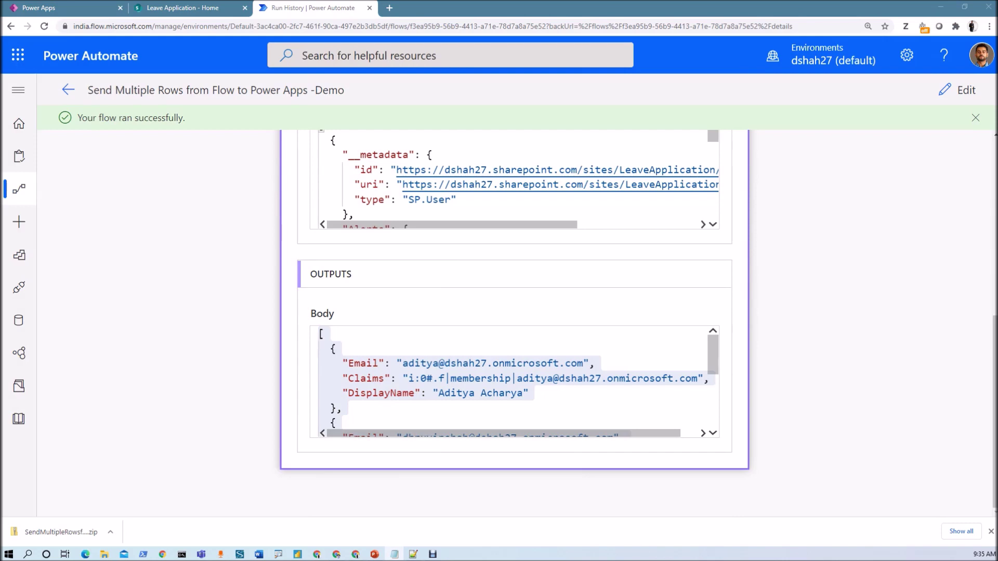
{"action": "key", "text": "ctrl+v"}
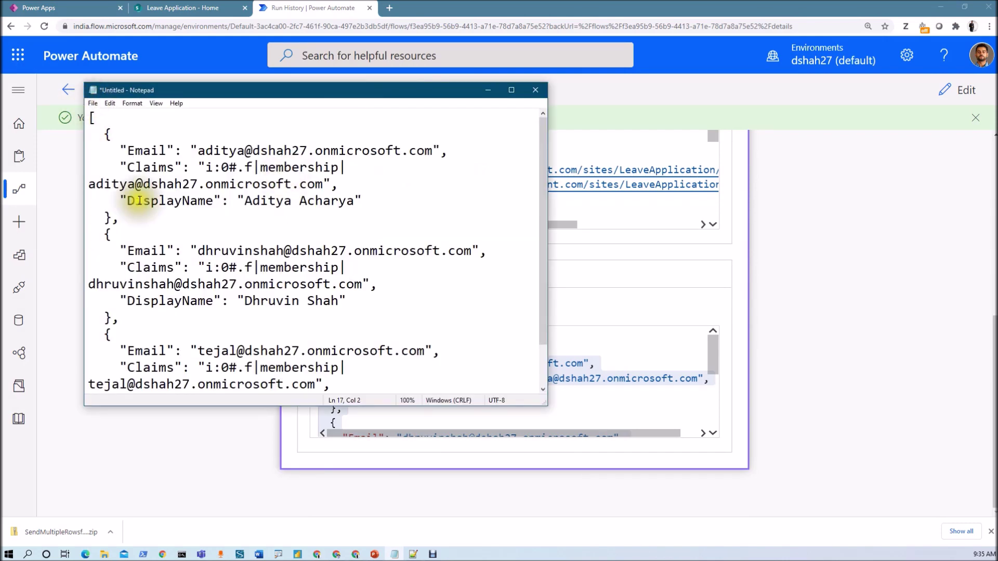
- Look over the user records in the note, then put the flow back into edit mode
{"action": "left_click_drag", "start_coordinate": [106, 134], "coordinate": [130, 374]}
{"action": "left_click", "coordinate": [107, 236]}
{"action": "scroll", "coordinate": [107, 312], "scroll_direction": "down", "scroll_amount": 1}
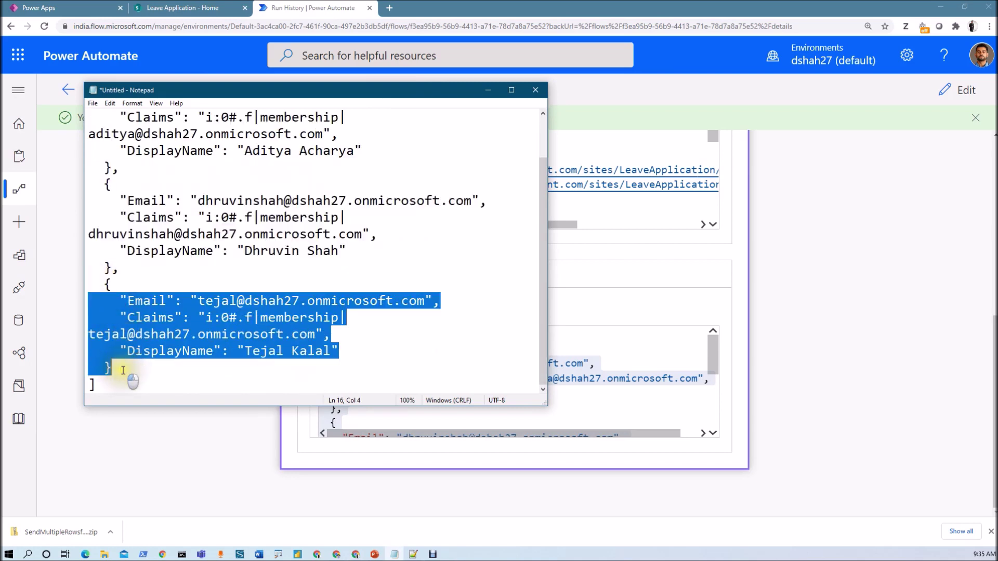
{"action": "left_click", "coordinate": [164, 331]}
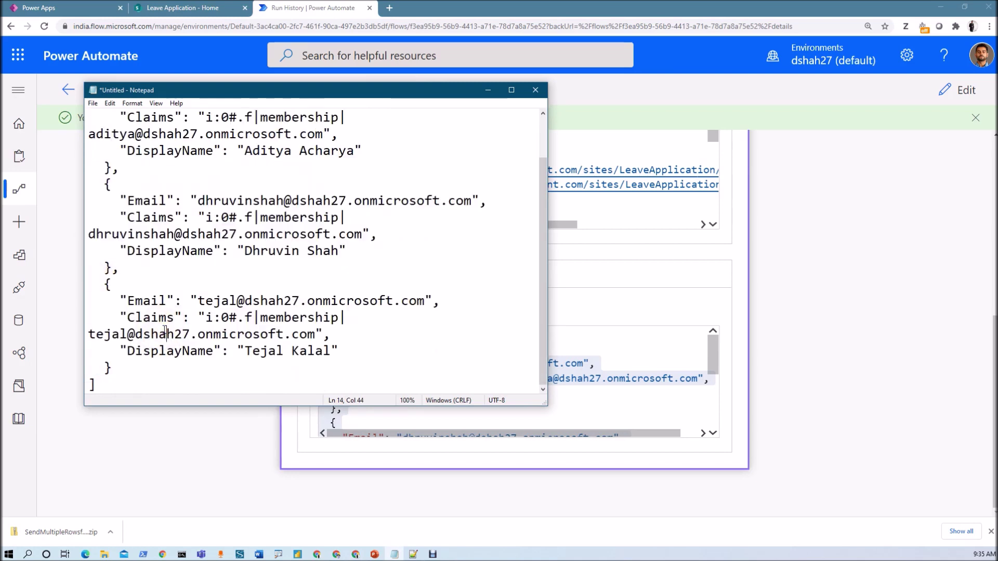
{"action": "left_click", "coordinate": [488, 88]}
{"action": "left_click", "coordinate": [944, 90]}
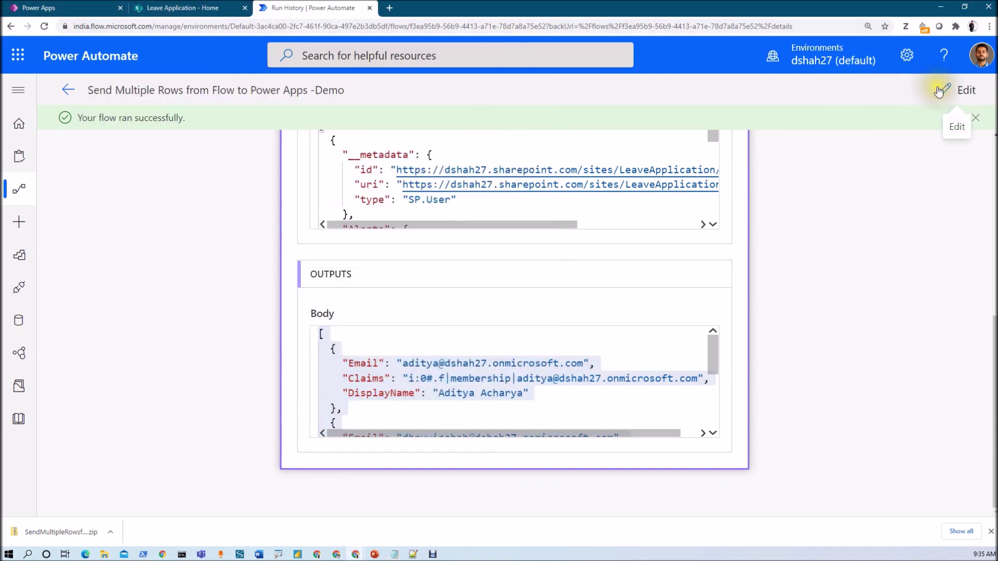
{"action": "scroll", "coordinate": [479, 267], "scroll_direction": "down", "scroll_amount": 2}
- Add a Response action after Select, keeping status code 200
{"action": "left_click", "coordinate": [492, 473]}
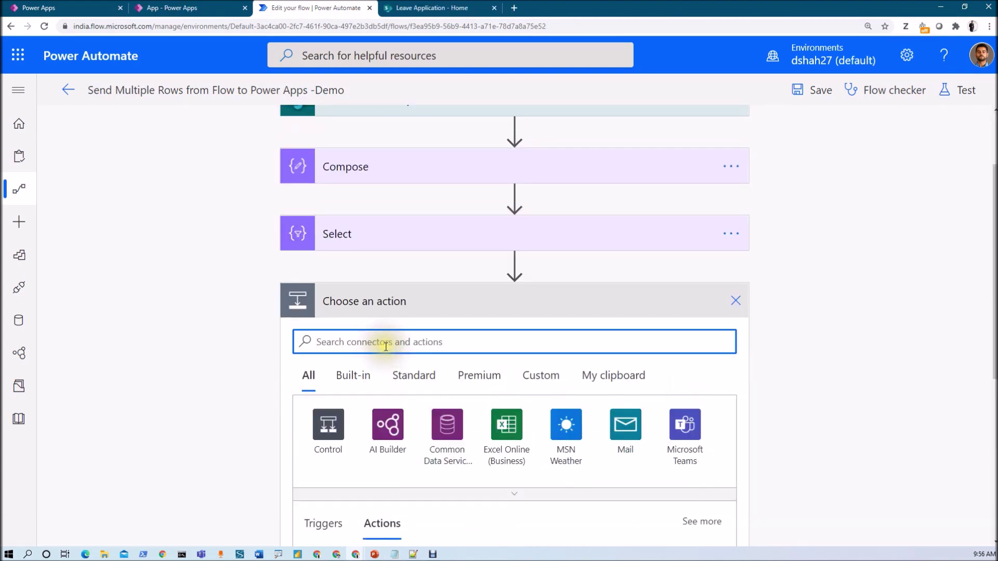
{"action": "scroll", "coordinate": [386, 347], "scroll_direction": "down", "scroll_amount": 2}
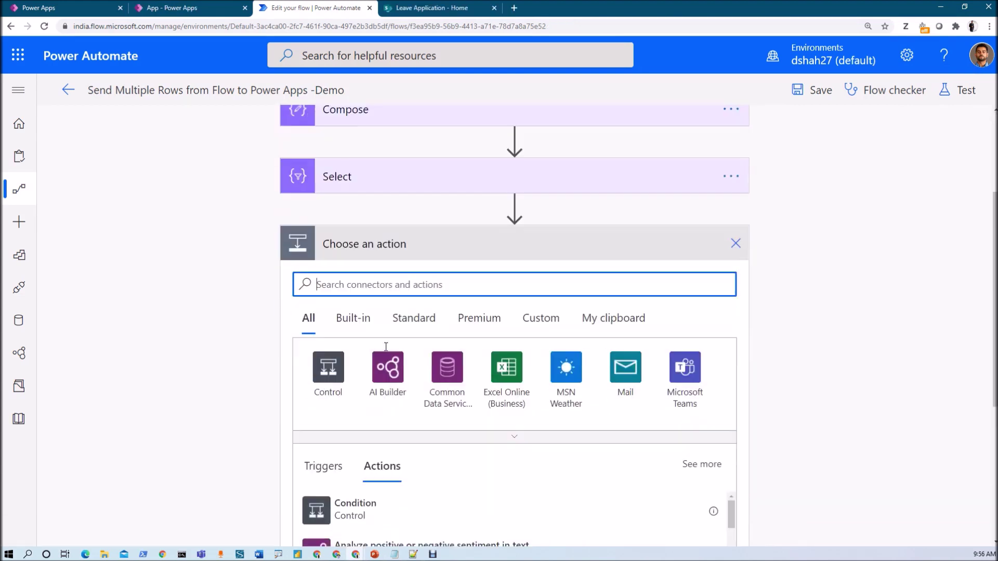
{"action": "type", "text": "response"}
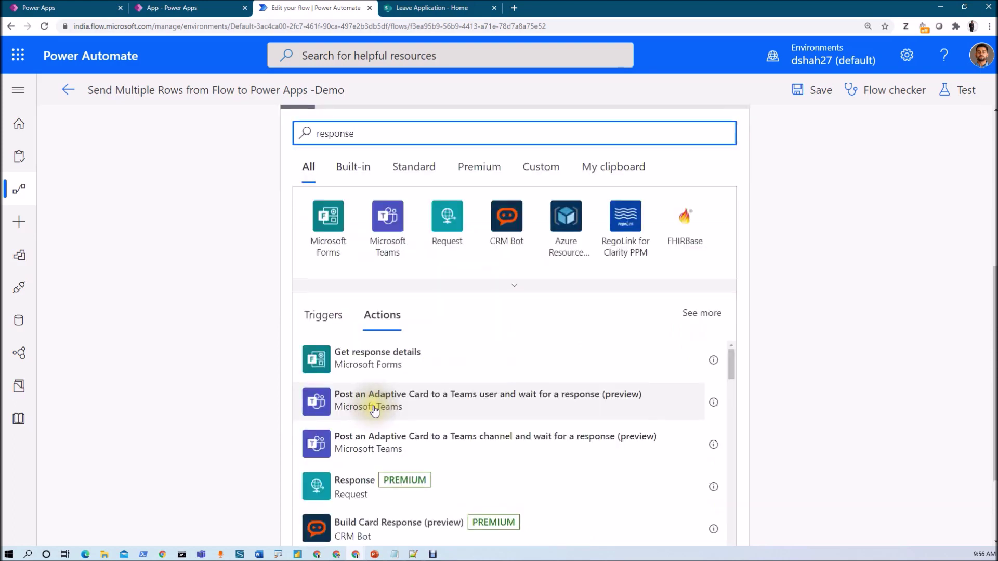
{"action": "scroll", "coordinate": [363, 408], "scroll_direction": "down", "scroll_amount": 1}
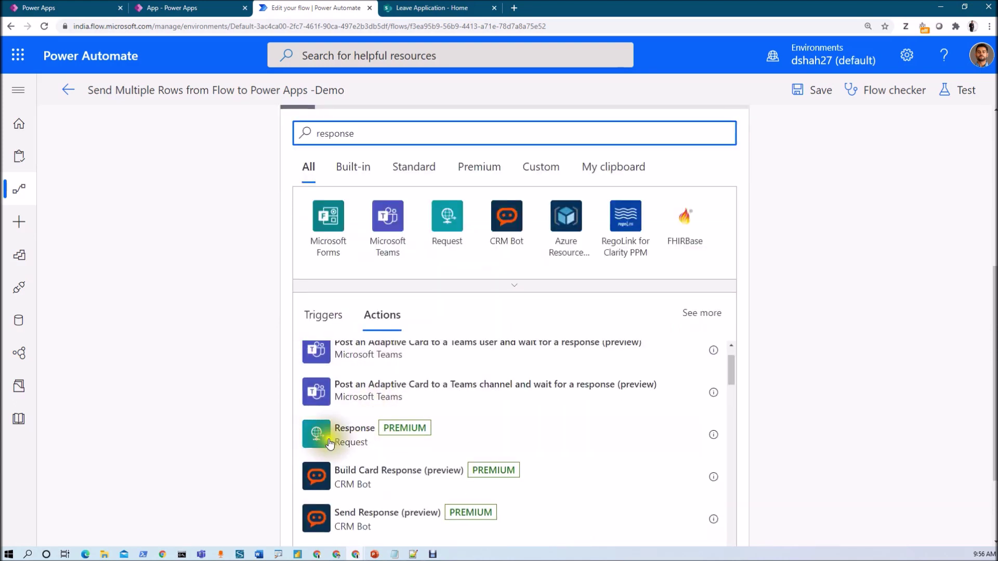
{"action": "left_click", "coordinate": [411, 438]}
{"action": "left_click", "coordinate": [410, 438]}
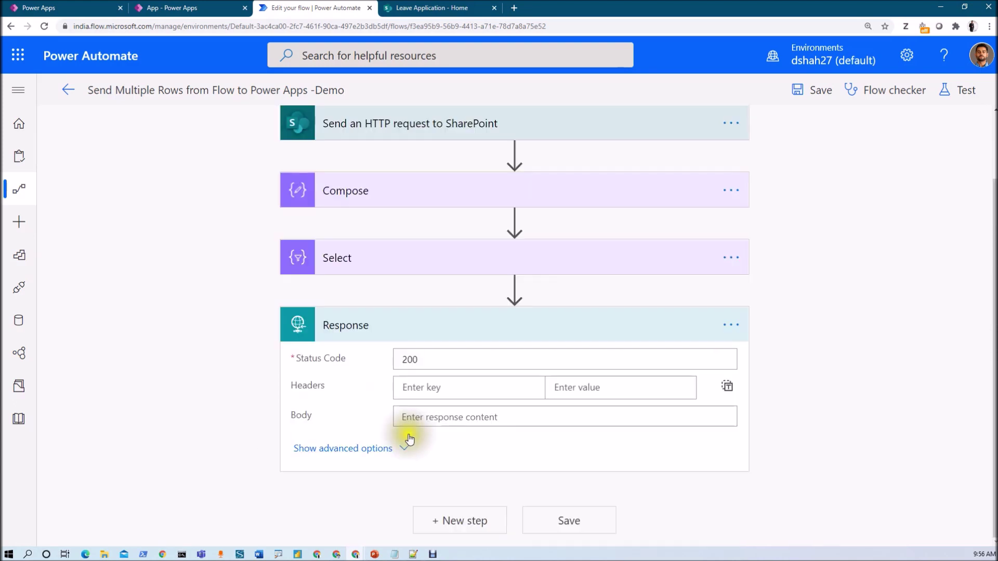
{"action": "left_click", "coordinate": [429, 416]}
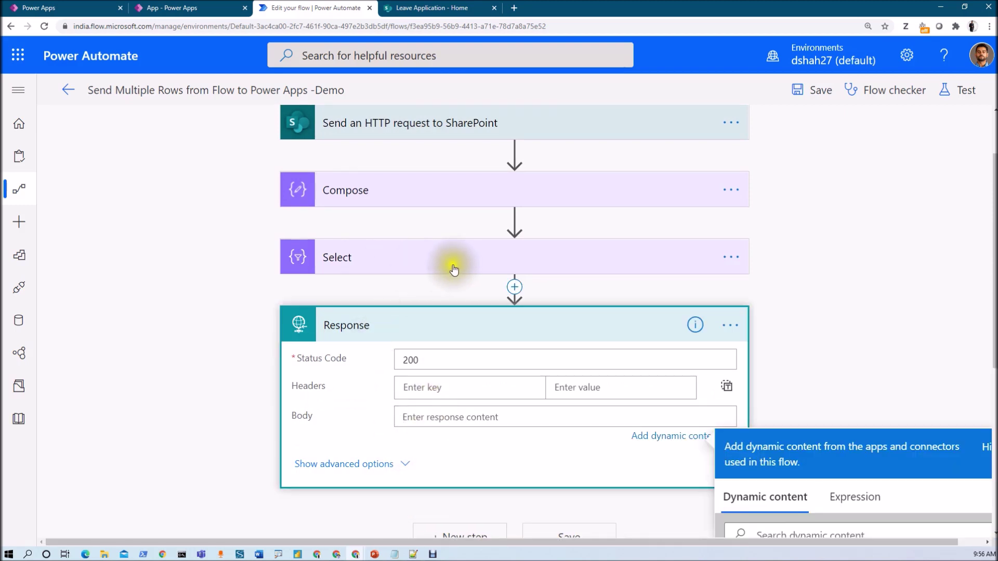
{"action": "scroll", "coordinate": [577, 393], "scroll_direction": "down", "scroll_amount": 2}
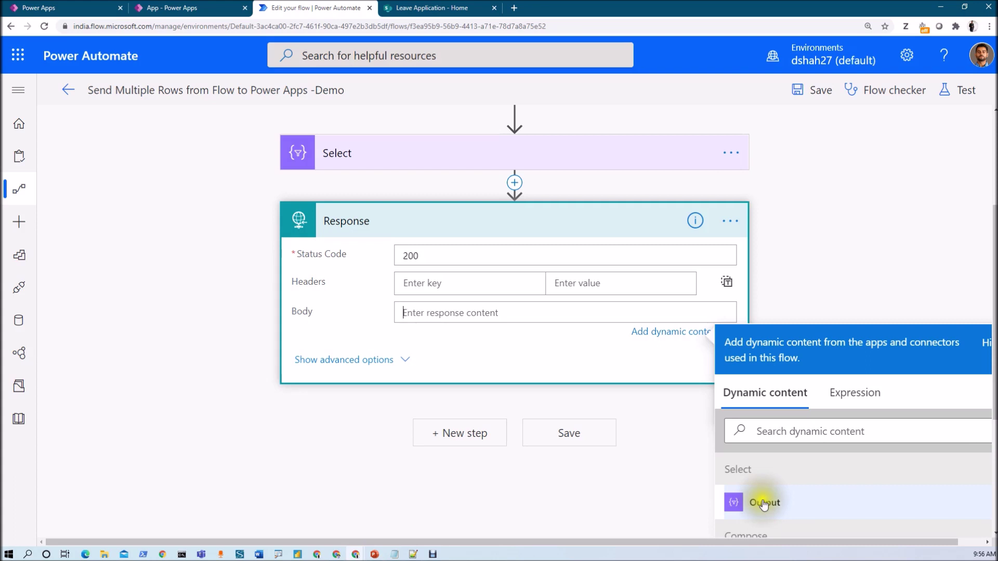
- Put the Select Output in the Response body and generate its schema from the first user record
{"action": "left_click", "coordinate": [747, 507]}
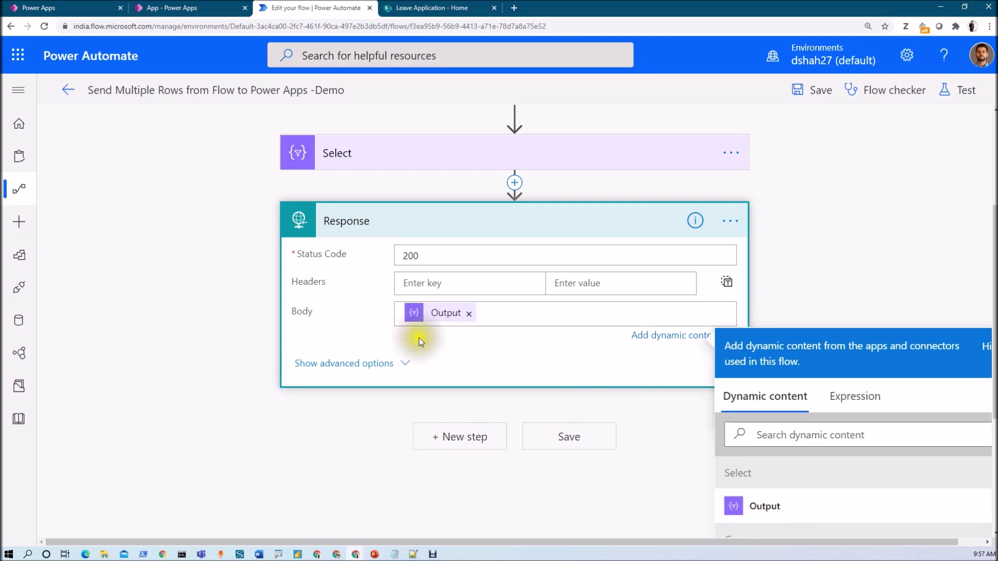
{"action": "left_click", "coordinate": [409, 365]}
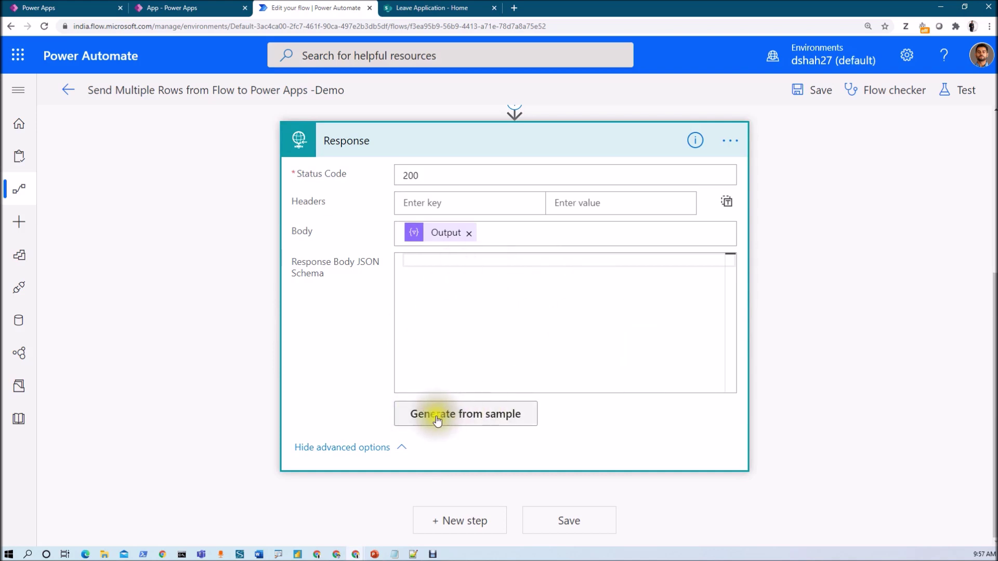
{"action": "left_click", "coordinate": [466, 422]}
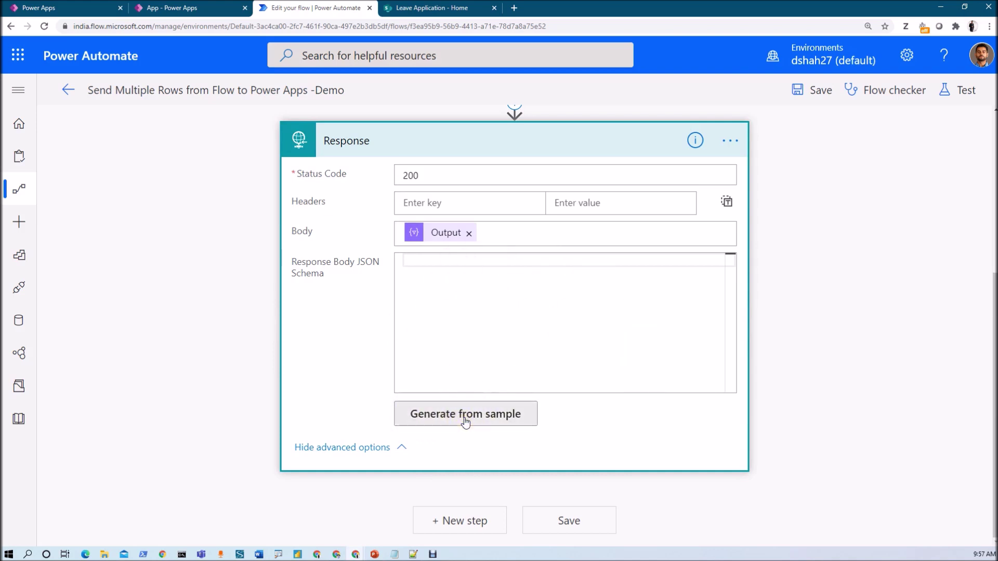
{"action": "left_click", "coordinate": [394, 555]}
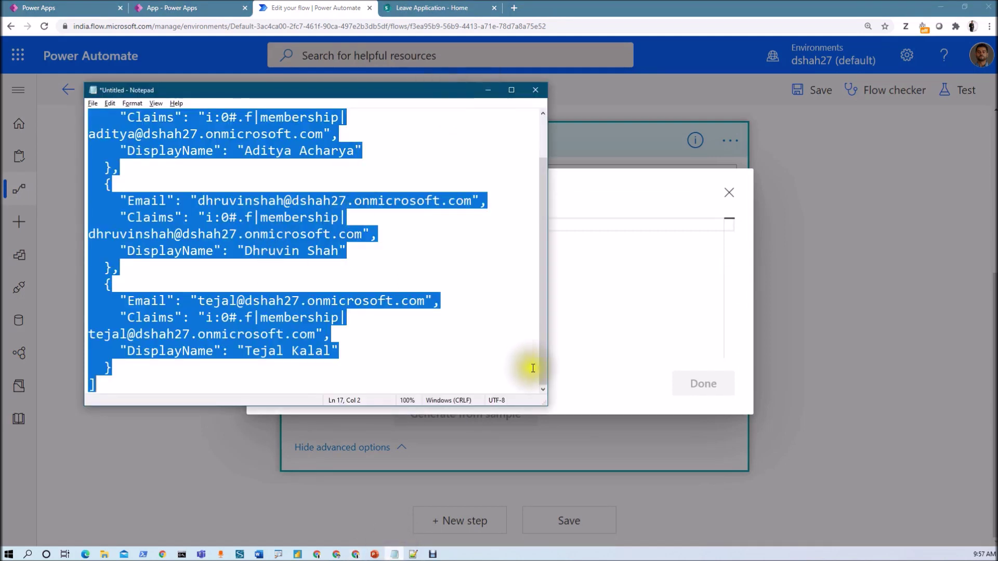
{"action": "left_click_drag", "start_coordinate": [539, 403], "coordinate": [673, 488]}
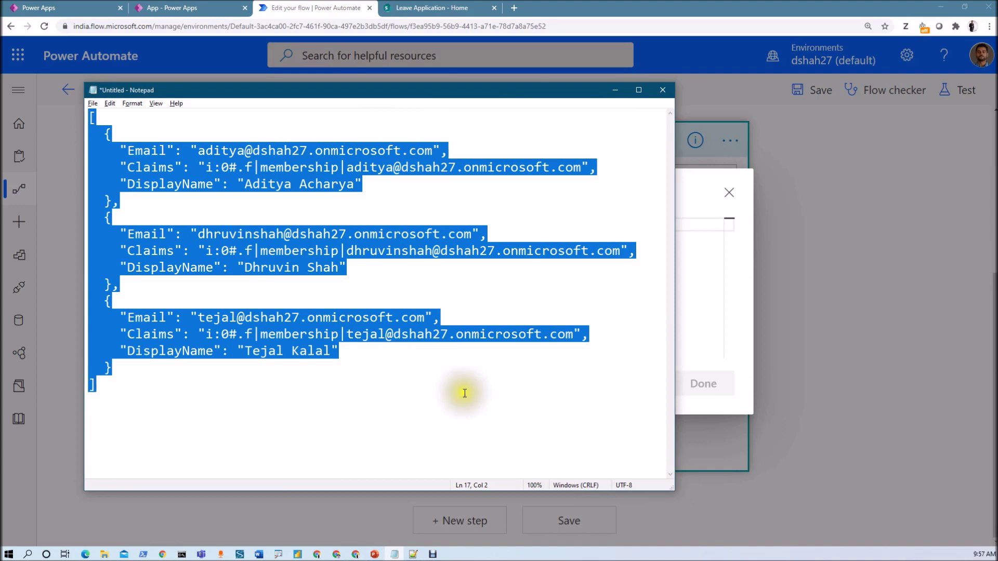
{"action": "left_click", "coordinate": [465, 394]}
{"action": "left_click_drag", "start_coordinate": [371, 89], "coordinate": [771, 174]}
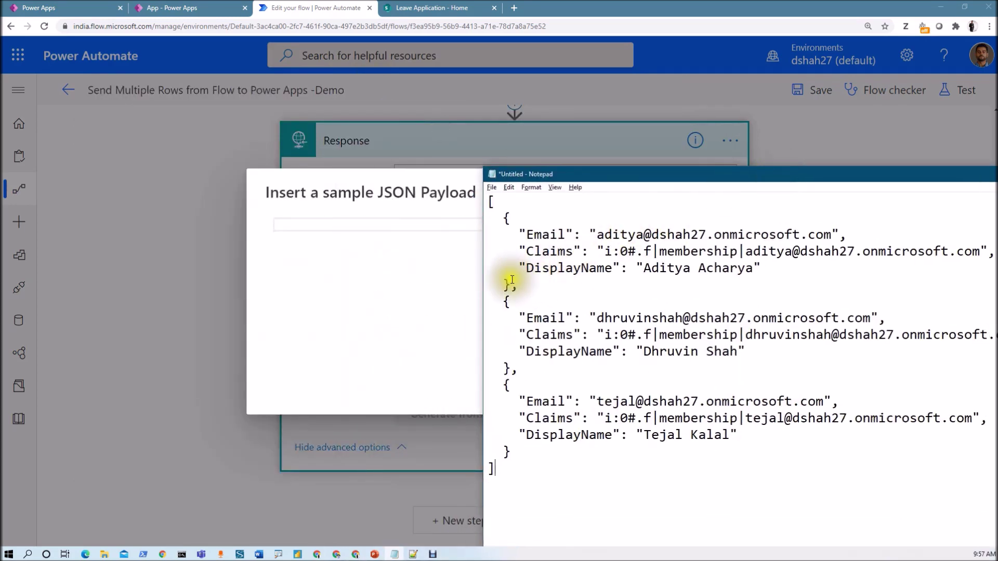
{"action": "left_click_drag", "start_coordinate": [489, 202], "coordinate": [510, 278]}
{"action": "key", "text": "ctrl+c"}
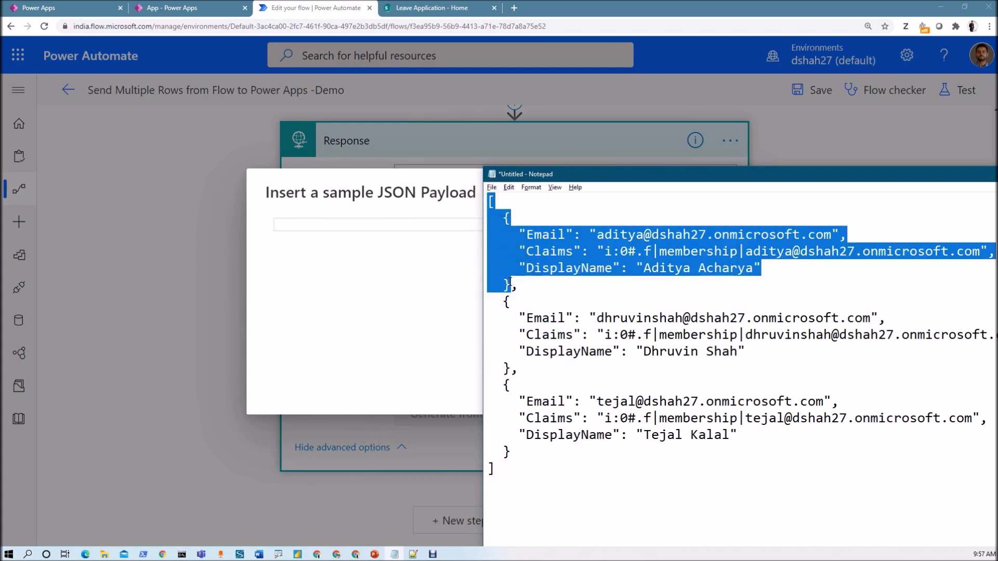
{"action": "left_click", "coordinate": [342, 245]}
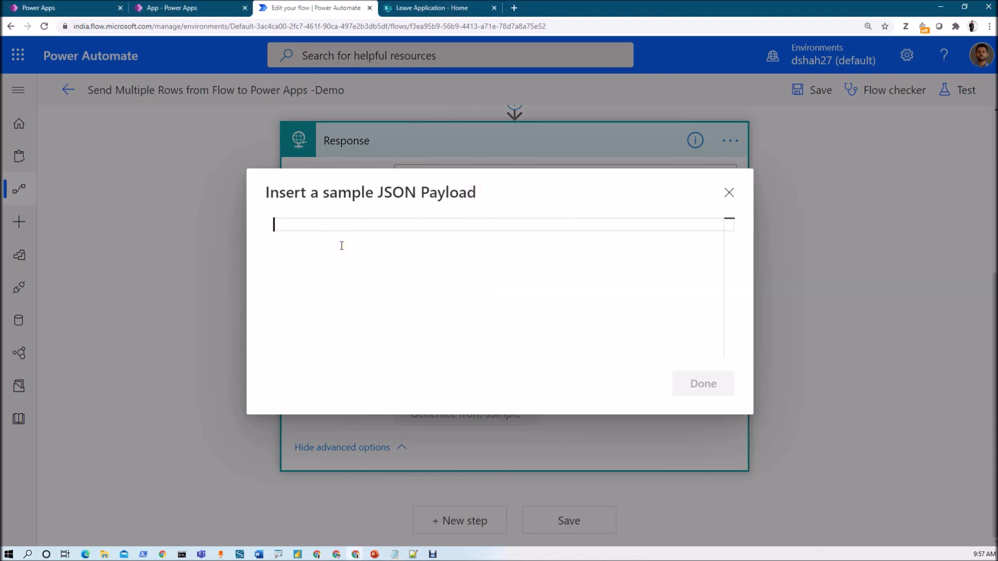
{"action": "key", "text": "ctrl+v"}
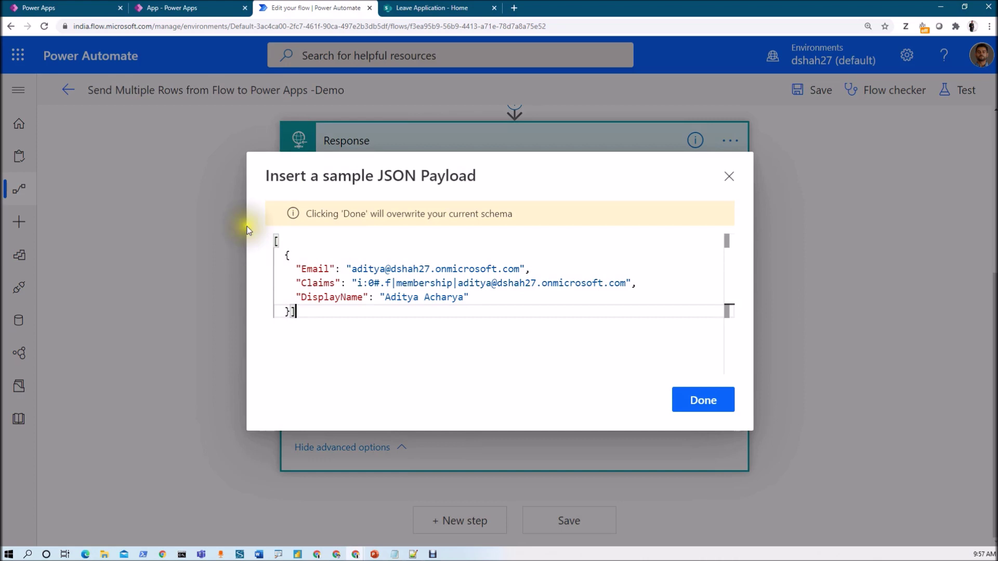
{"action": "left_click", "coordinate": [691, 404]}
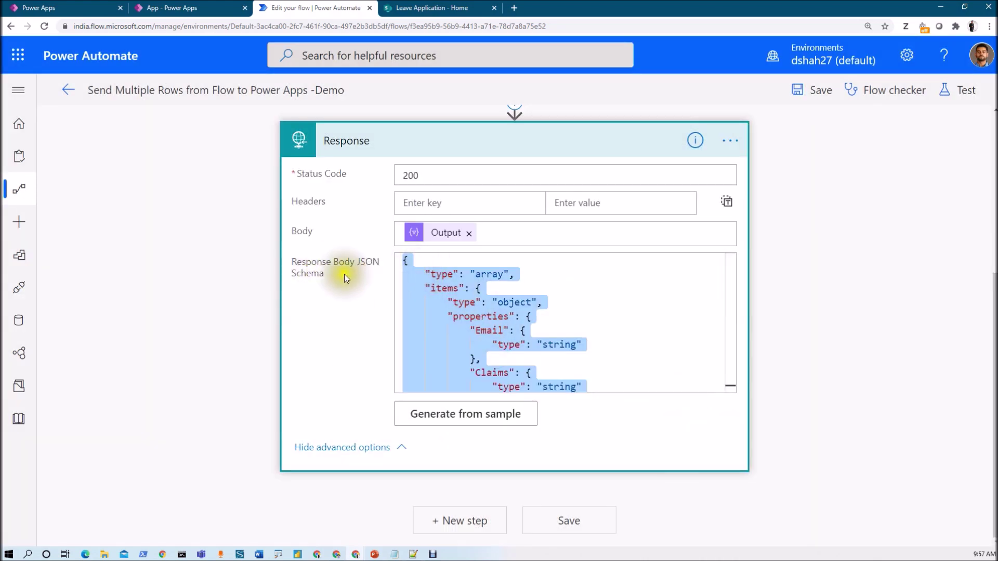
- Save the flow and test it again with the previous run's data
{"action": "scroll", "coordinate": [517, 301], "scroll_direction": "down", "scroll_amount": 5}
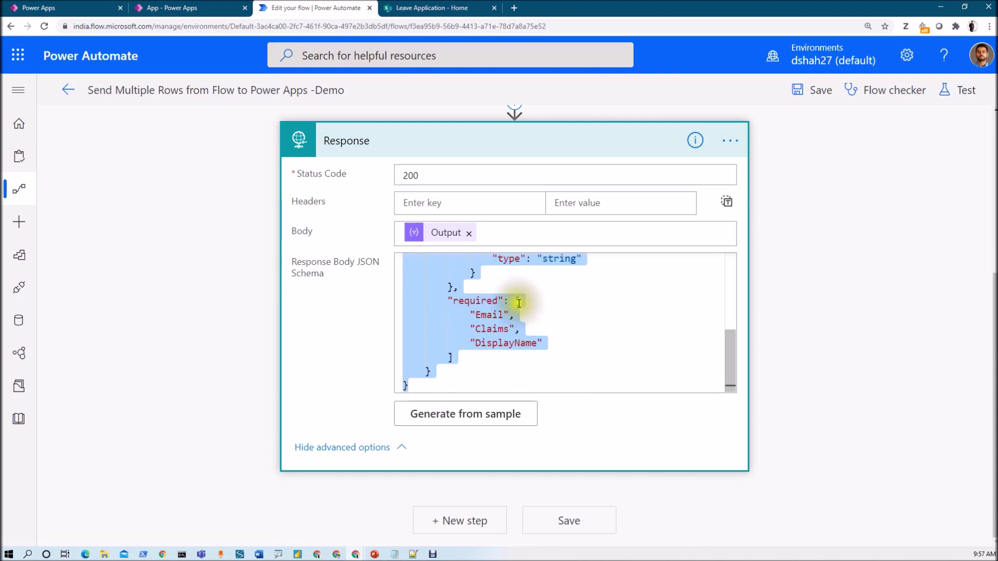
{"action": "left_click", "coordinate": [805, 90]}
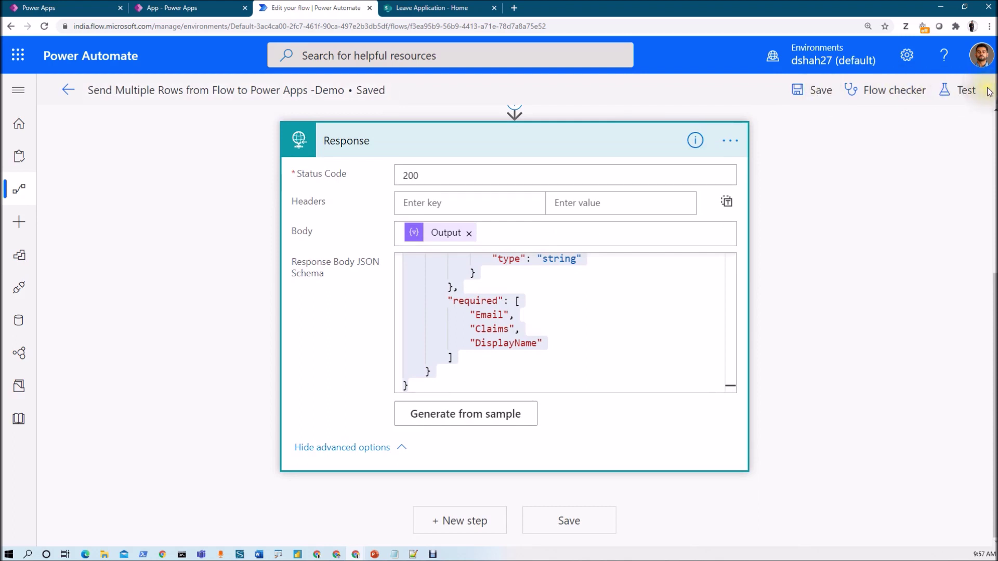
{"action": "left_click", "coordinate": [965, 90]}
{"action": "left_click", "coordinate": [755, 155]}
{"action": "left_click", "coordinate": [761, 201]}
{"action": "left_click", "coordinate": [801, 366]}
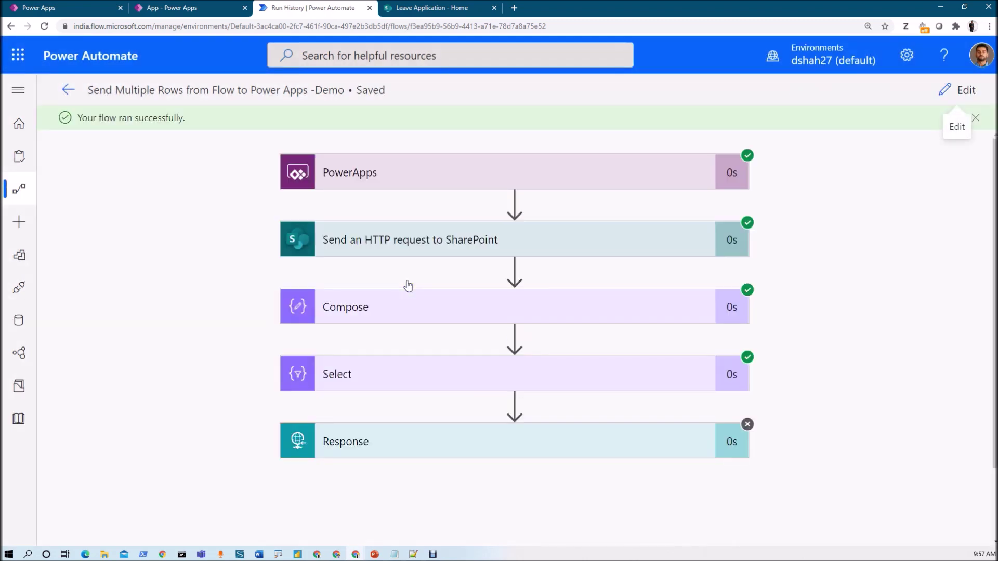
- Check the Select output and the skipped Response, then go to the Power Apps apps list
{"action": "left_click", "coordinate": [486, 374]}
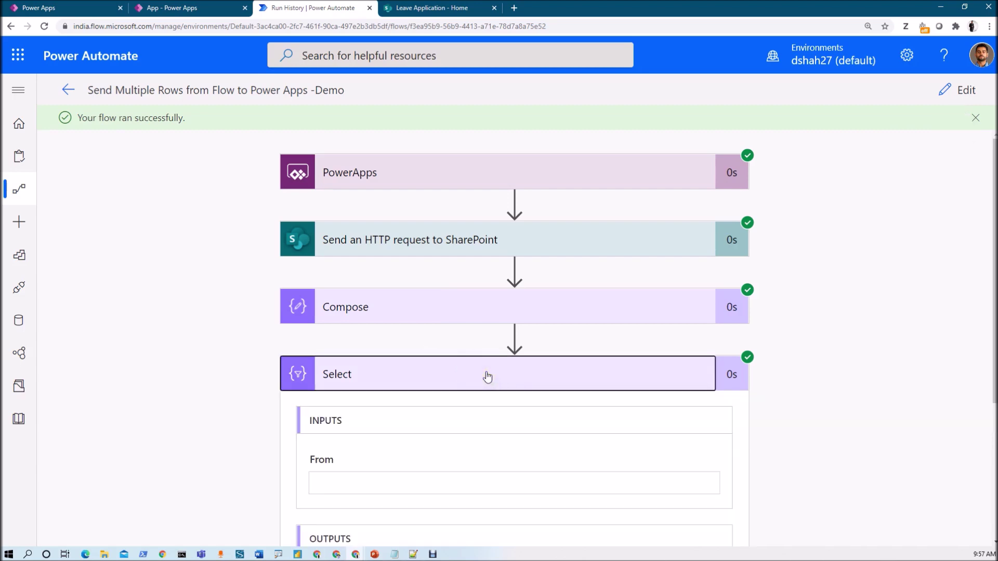
{"action": "scroll", "coordinate": [487, 376], "scroll_direction": "down", "scroll_amount": 5}
{"action": "scroll", "coordinate": [487, 377], "scroll_direction": "down", "scroll_amount": 5}
{"action": "scroll", "coordinate": [393, 389], "scroll_direction": "up", "scroll_amount": 3}
{"action": "scroll", "coordinate": [393, 389], "scroll_direction": "down", "scroll_amount": 3}
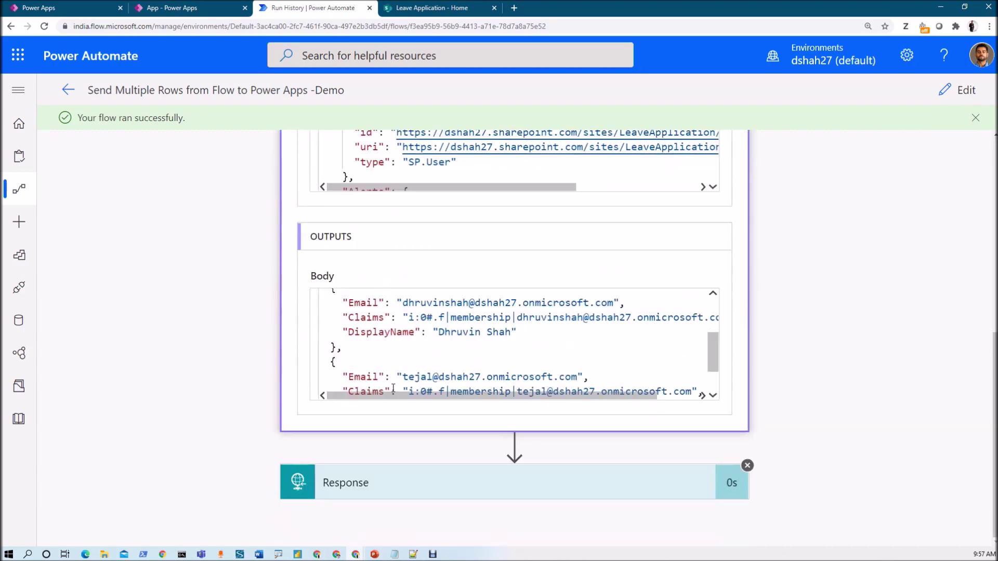
{"action": "left_click", "coordinate": [418, 469]}
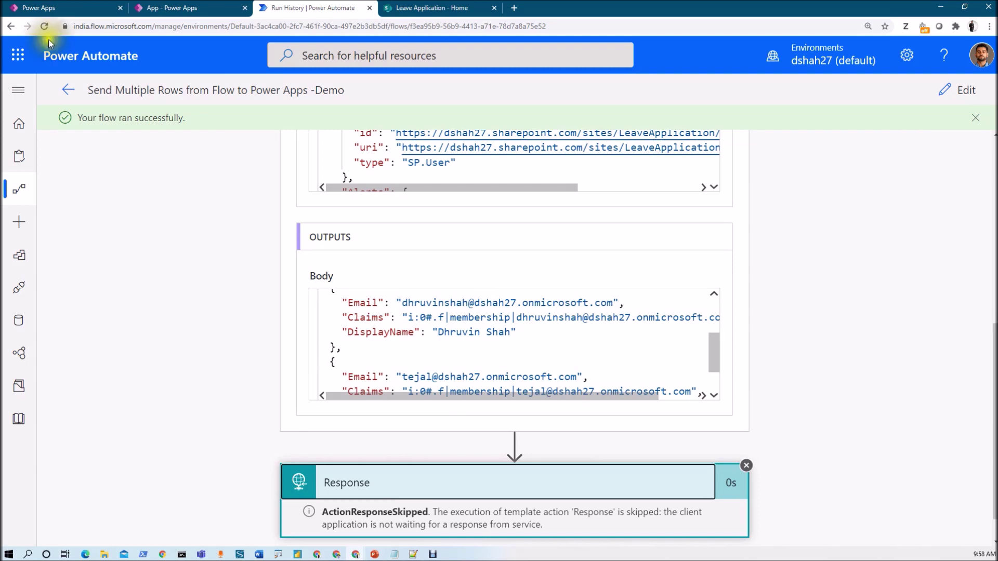
{"action": "left_click", "coordinate": [66, 9]}
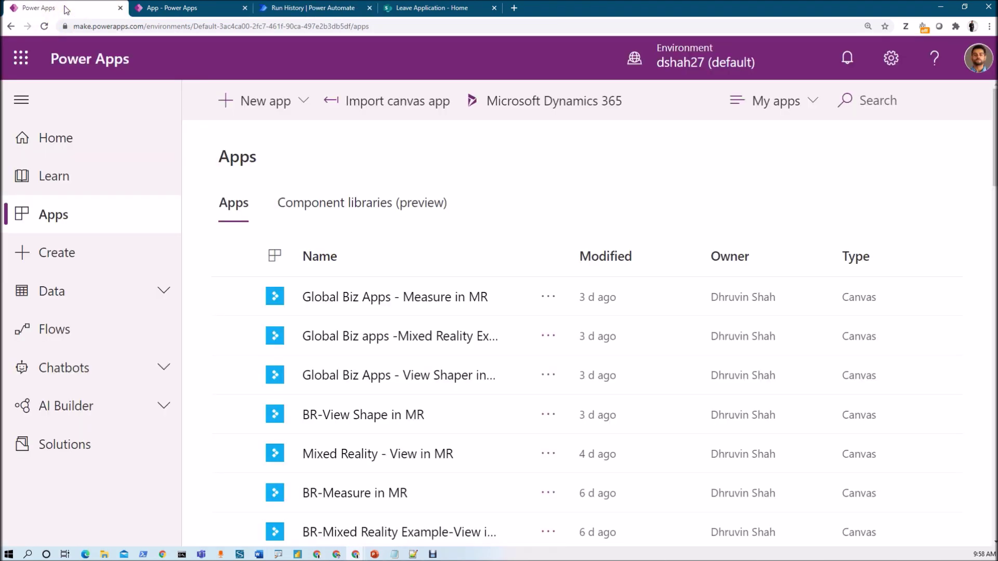
- Create a new blank canvas app with the Tablet layout
{"action": "left_click", "coordinate": [301, 100]}
{"action": "left_click", "coordinate": [286, 147]}
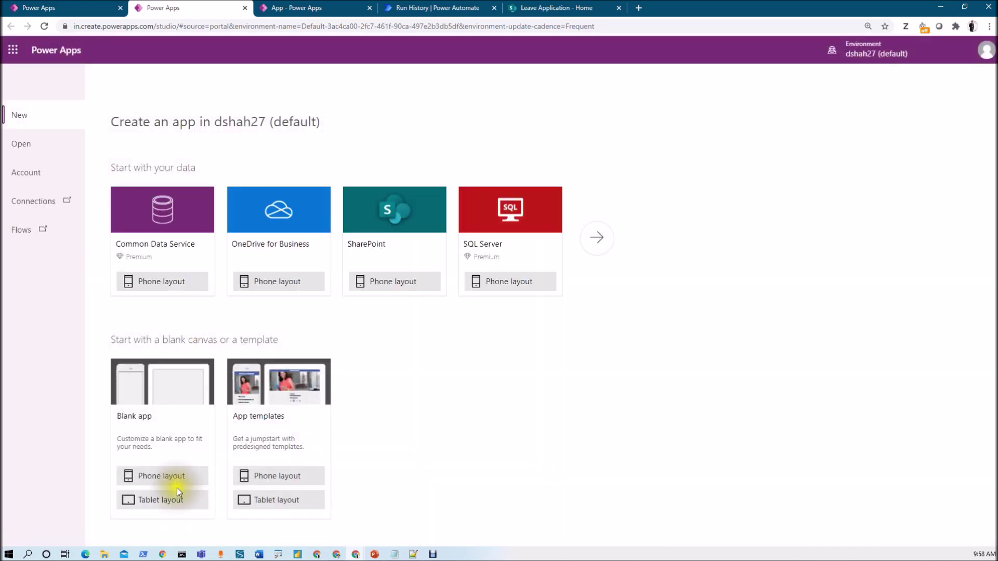
{"action": "left_click", "coordinate": [171, 502]}
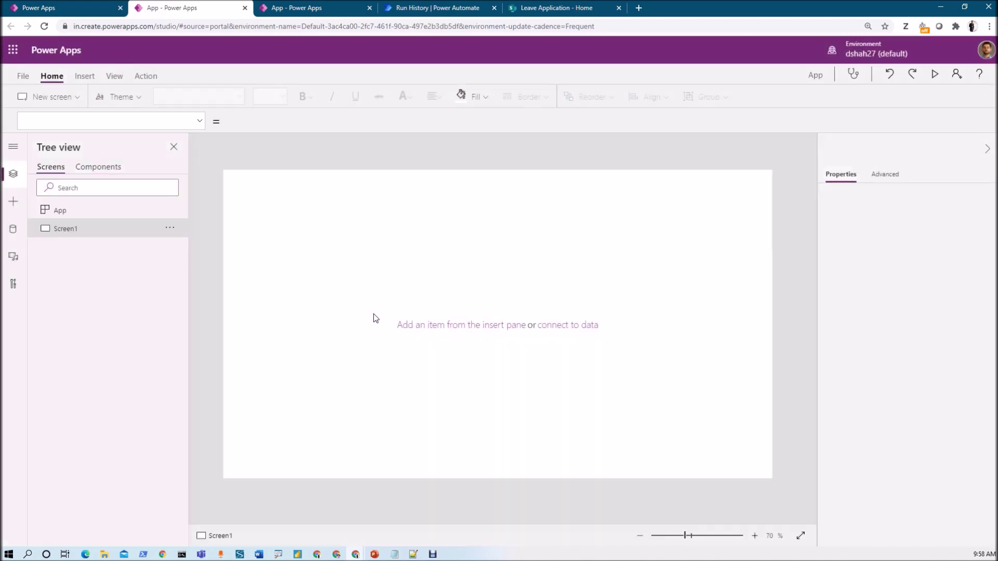
- Add a button to Screen1 and move it toward the centre
{"action": "left_click", "coordinate": [84, 76]}
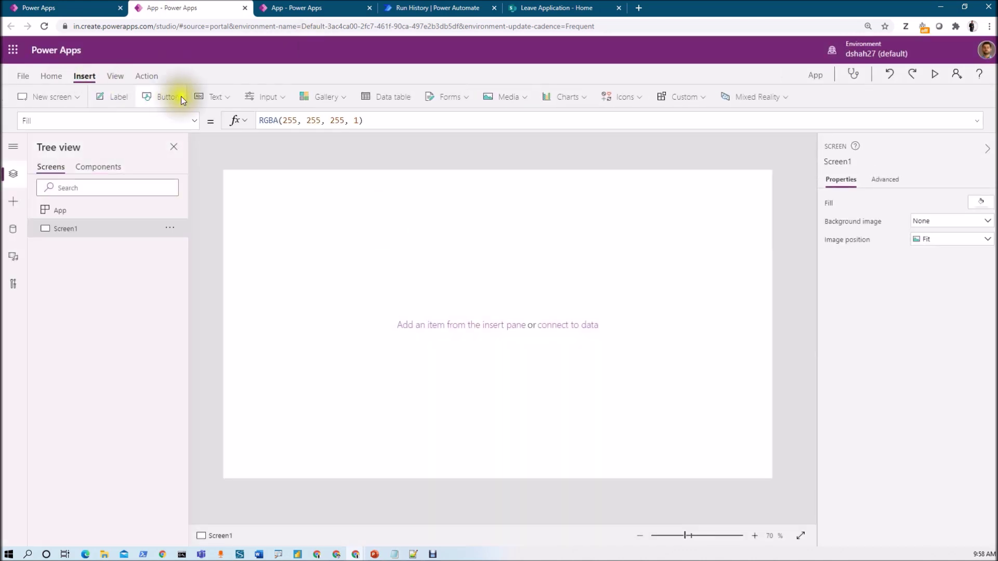
{"action": "left_click", "coordinate": [173, 97]}
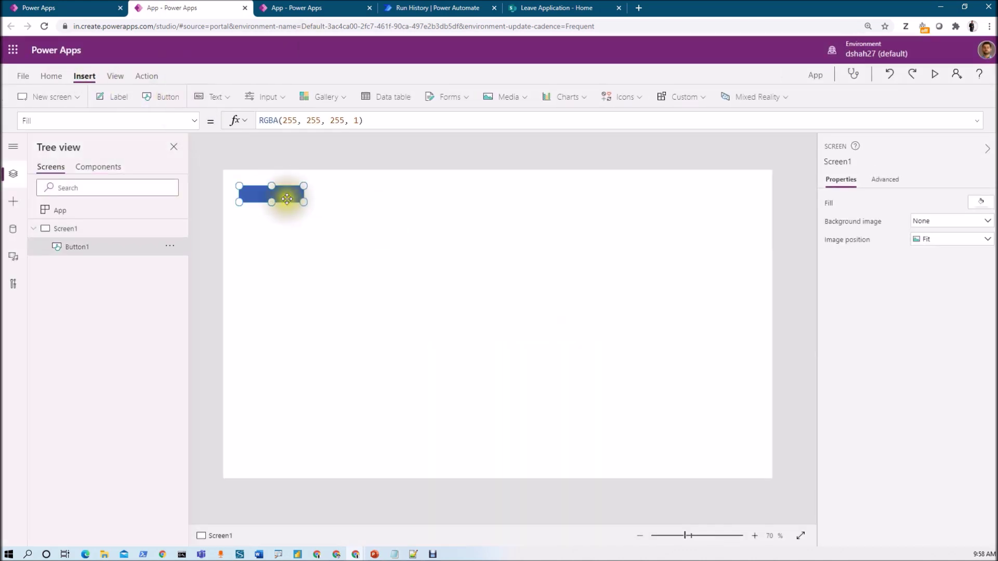
{"action": "left_click_drag", "start_coordinate": [283, 197], "coordinate": [387, 244]}
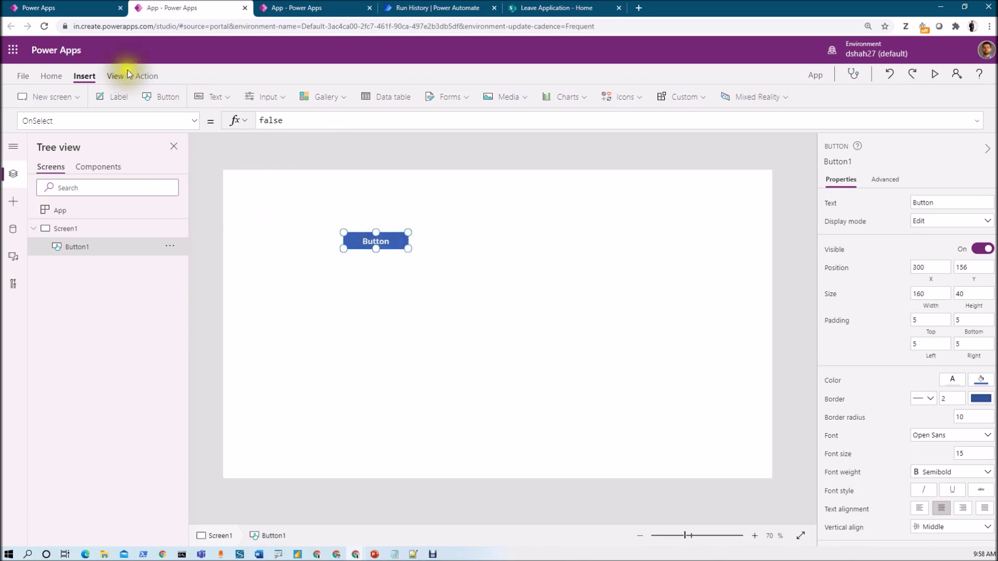
- Make Button1 run the SendMultipleRowsfromFlowtoPowerApps-Demo flow on select
{"action": "left_click", "coordinate": [146, 76]}
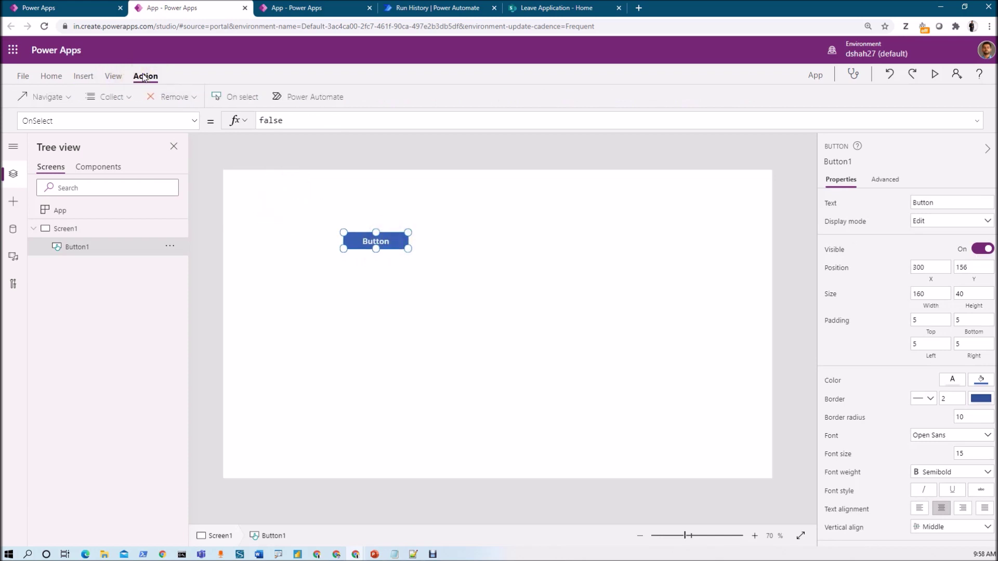
{"action": "left_click", "coordinate": [300, 99]}
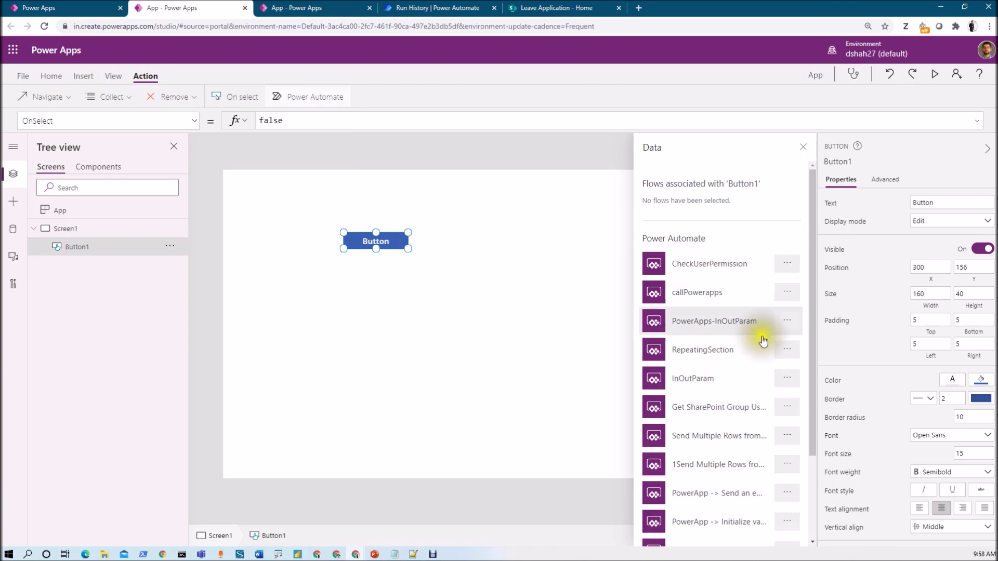
{"action": "scroll", "coordinate": [751, 340], "scroll_direction": "down", "scroll_amount": 2}
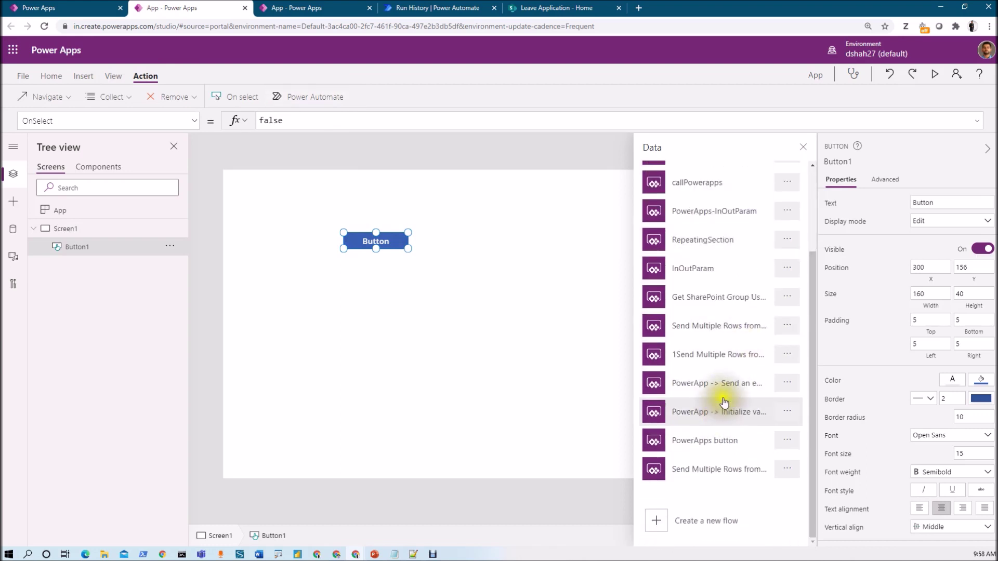
{"action": "left_click", "coordinate": [725, 477]}
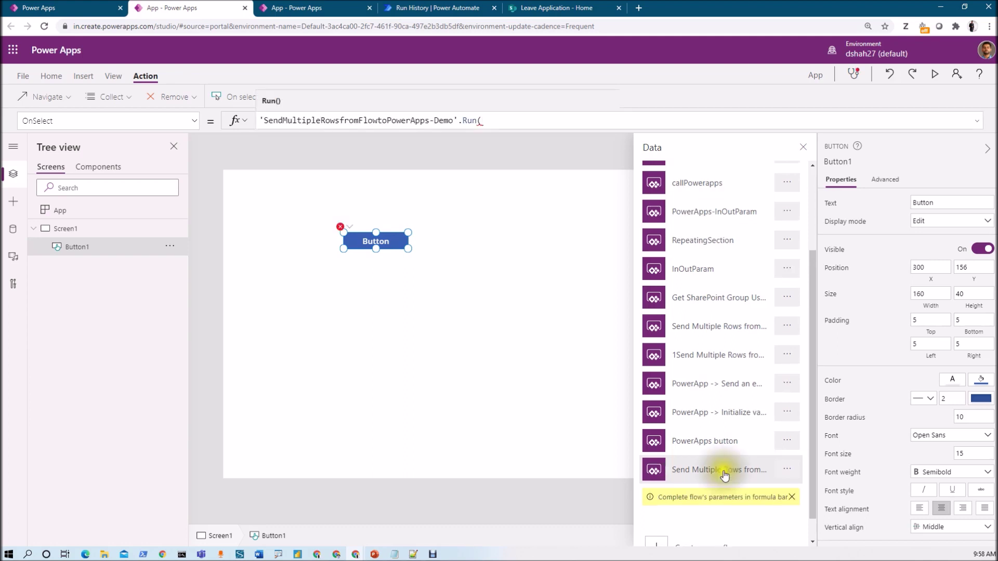
{"action": "type", "text": ")"}
{"action": "left_click", "coordinate": [513, 118]}
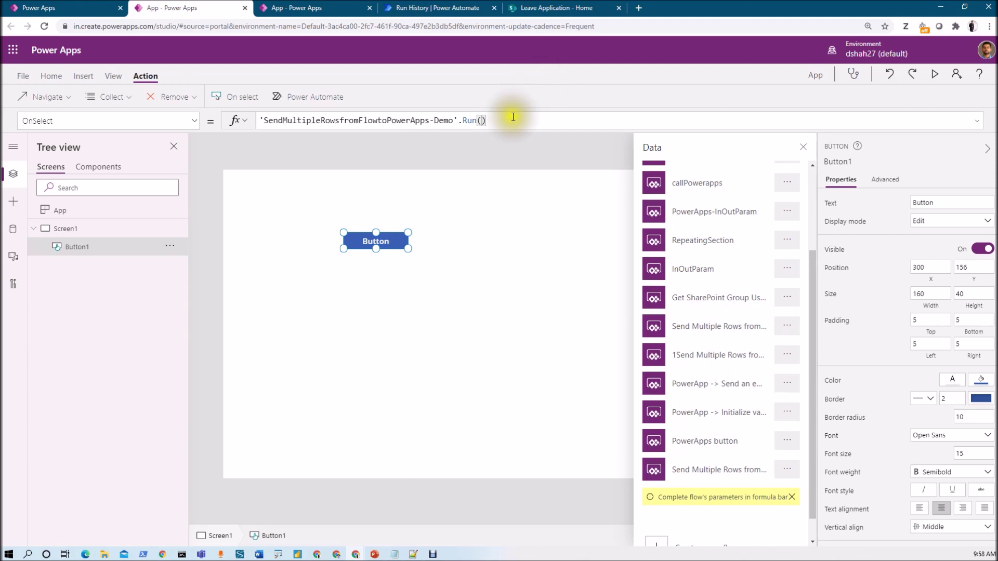
{"action": "left_click_drag", "start_coordinate": [513, 117], "coordinate": [255, 124]}
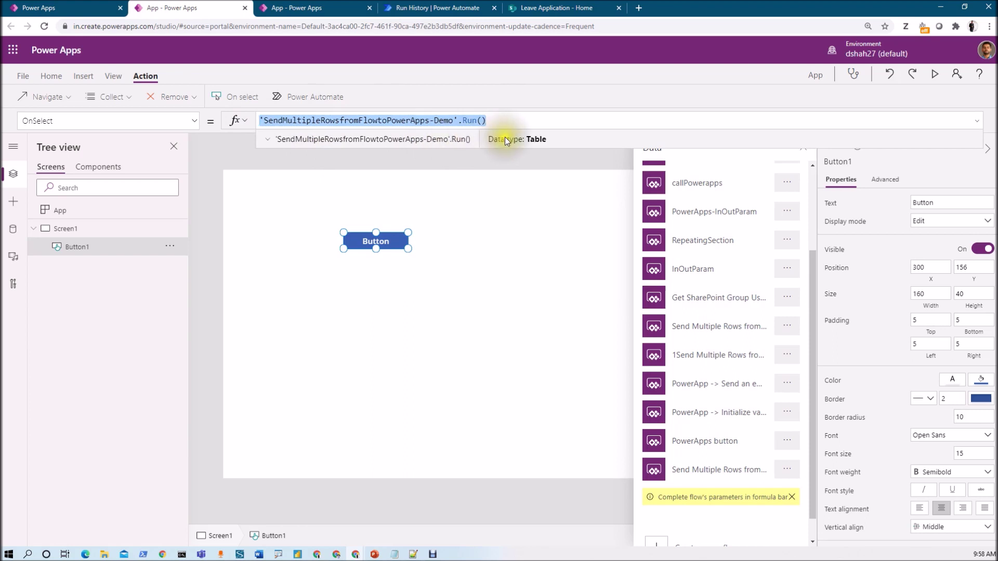
{"action": "left_click", "coordinate": [262, 121]}
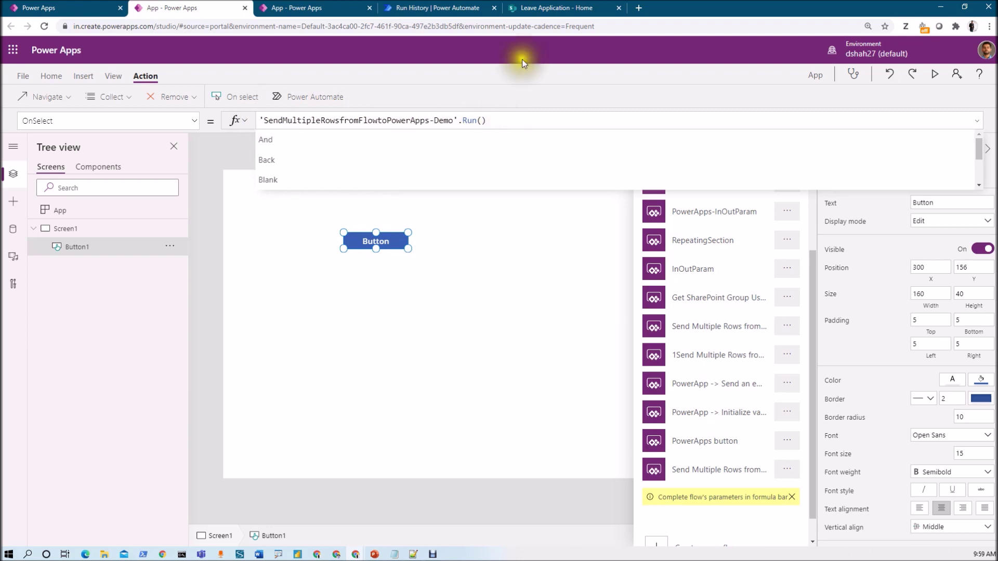
{"action": "left_click", "coordinate": [418, 11]}
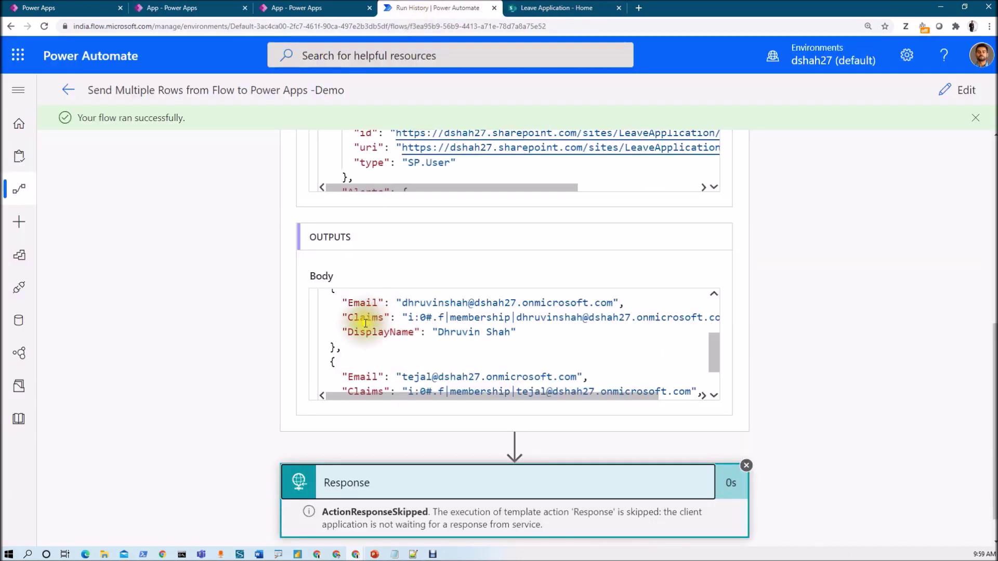
- Confirm the Email, Claims and DisplayName fields in the run's Body output, then return to Power Apps
{"action": "scroll", "coordinate": [379, 351], "scroll_direction": "down", "scroll_amount": 5}
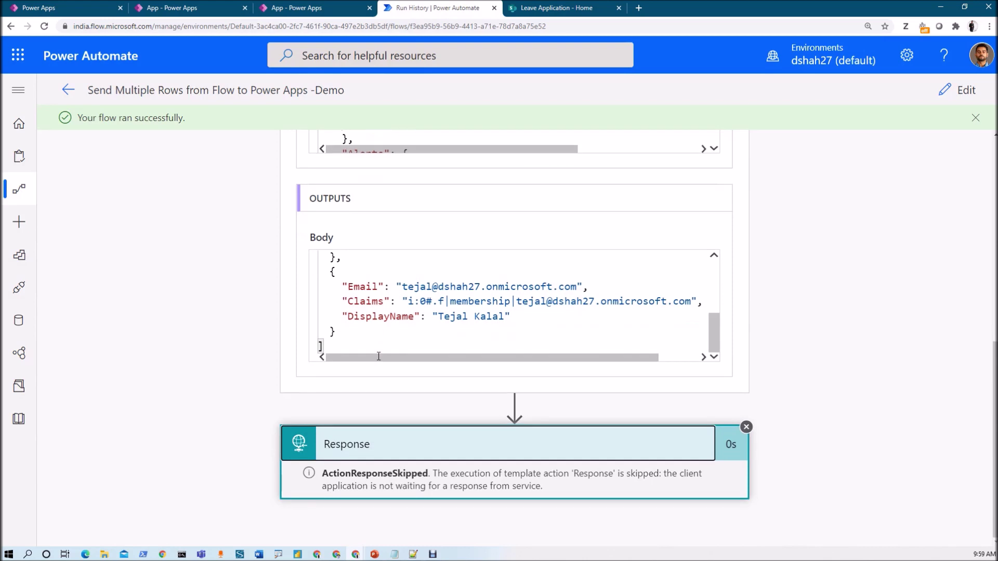
{"action": "scroll", "coordinate": [379, 357], "scroll_direction": "up", "scroll_amount": 5}
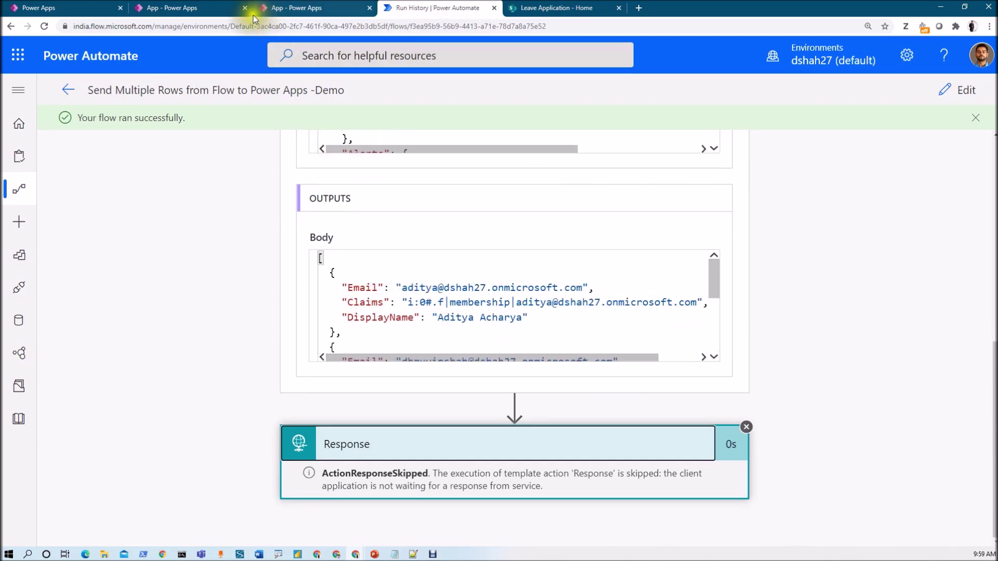
{"action": "left_click", "coordinate": [193, 13]}
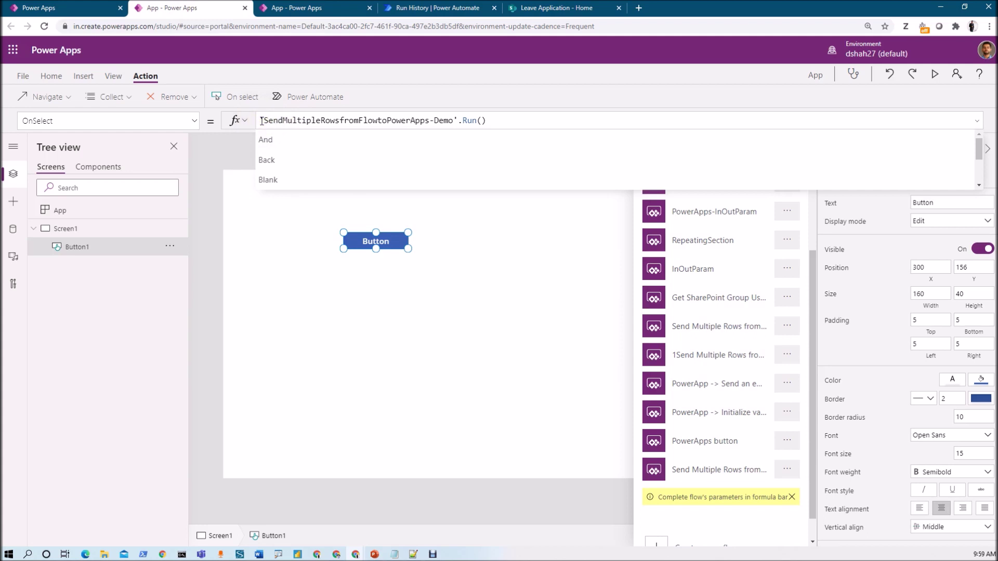
- Set Button1's OnSelect to ClearCollect(Output,'SendMultipleRowsfromFlowtoPowerApps-Demo'.Run()) and run it once
{"action": "type", "text": "lear"}
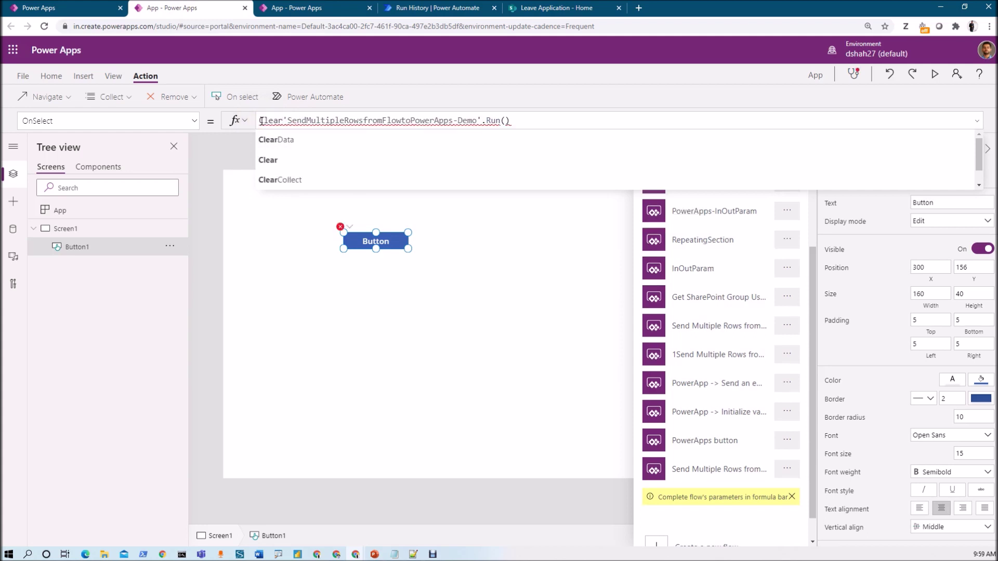
{"action": "type", "text": "Collect"}
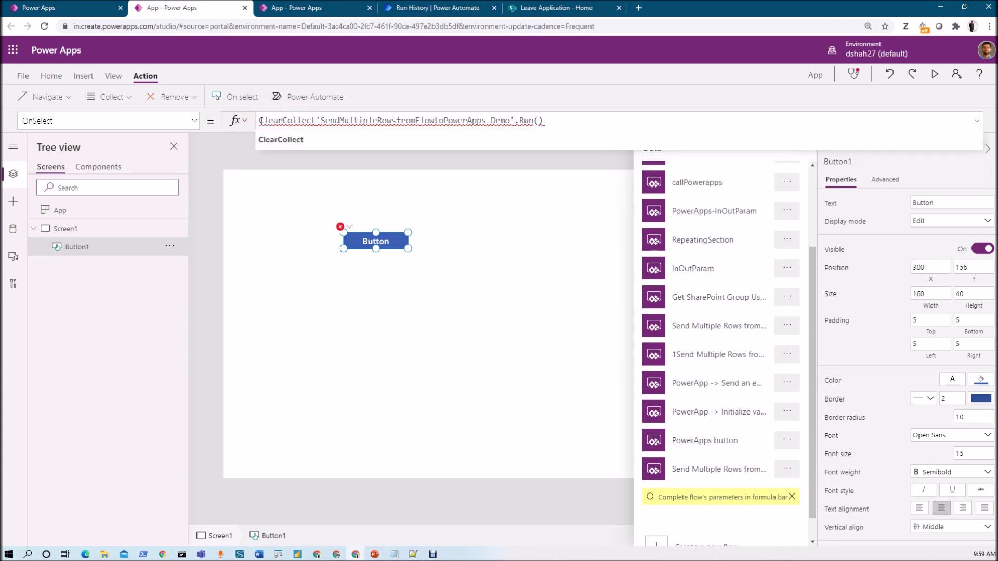
{"action": "type", "text": "(Out"}
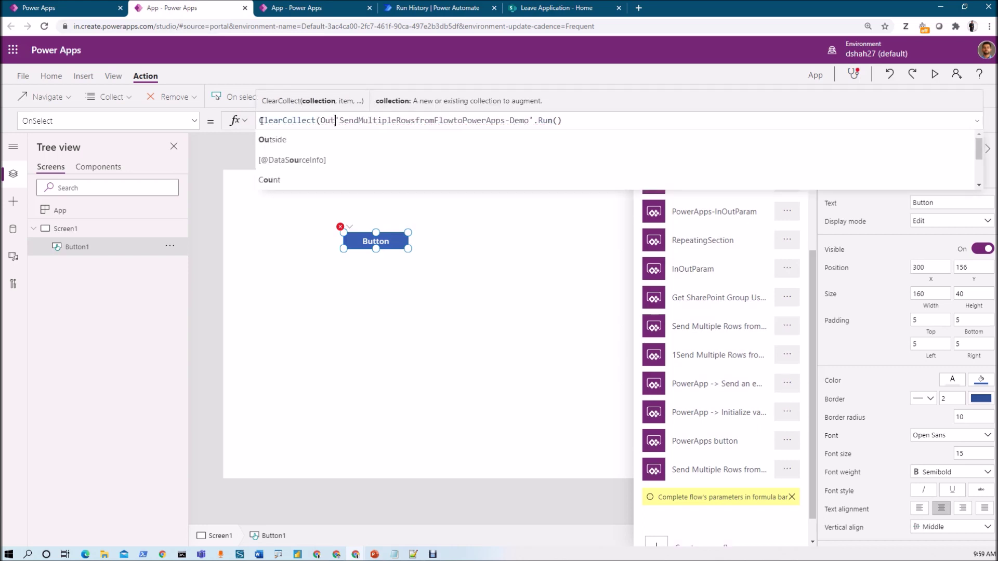
{"action": "type", "text": "put,"}
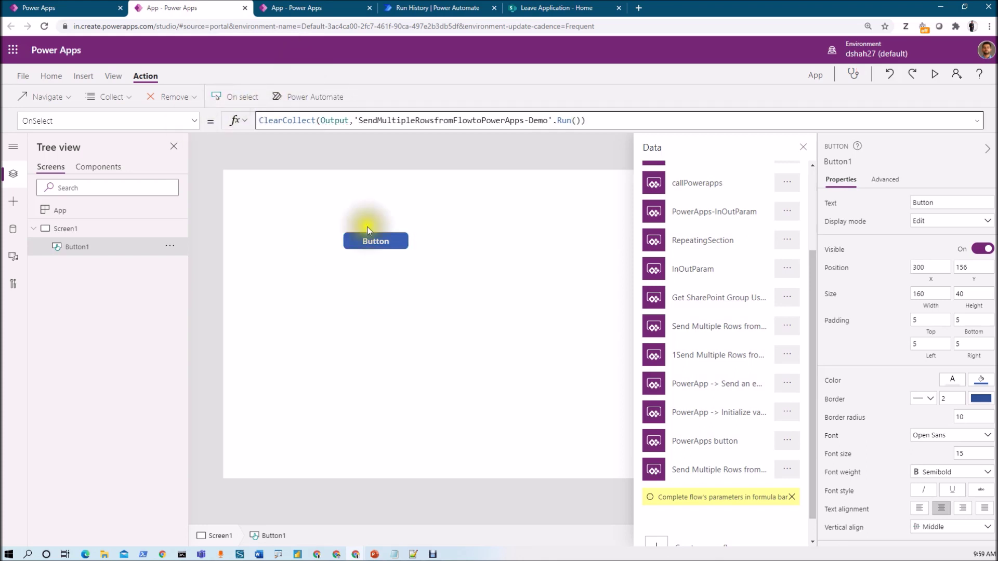
{"action": "left_click", "coordinate": [367, 245], "text": "alt"}
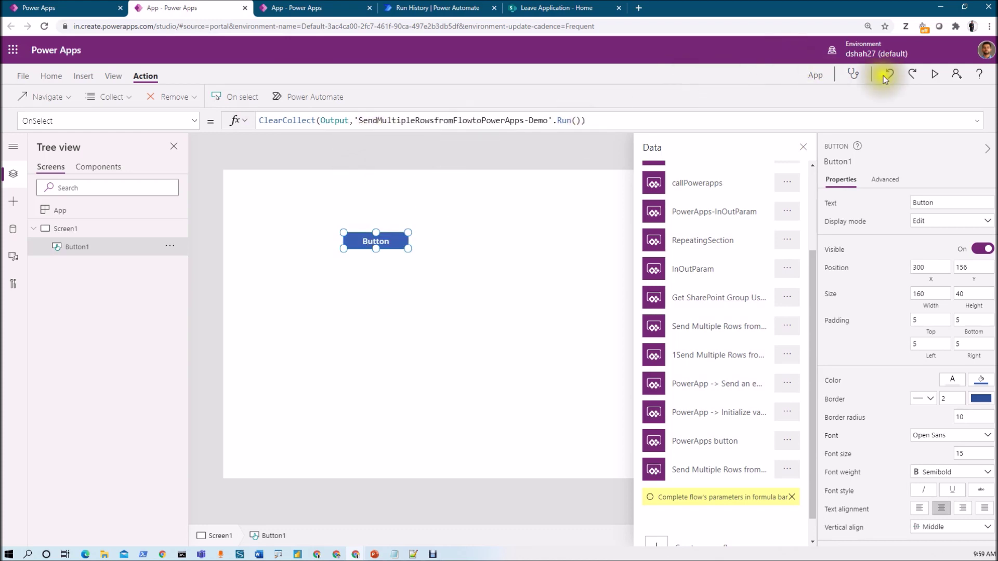
- Run the button in preview, then view the Output collection's Claims, DisplayName and Email for three users
{"action": "left_click", "coordinate": [931, 73]}
{"action": "left_click", "coordinate": [327, 157]}
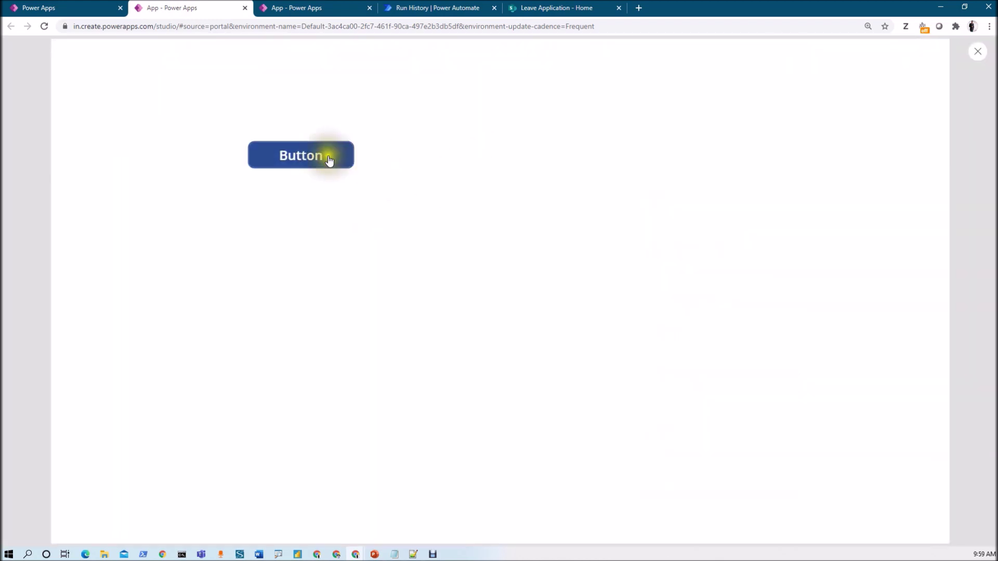
{"action": "left_click", "coordinate": [976, 55]}
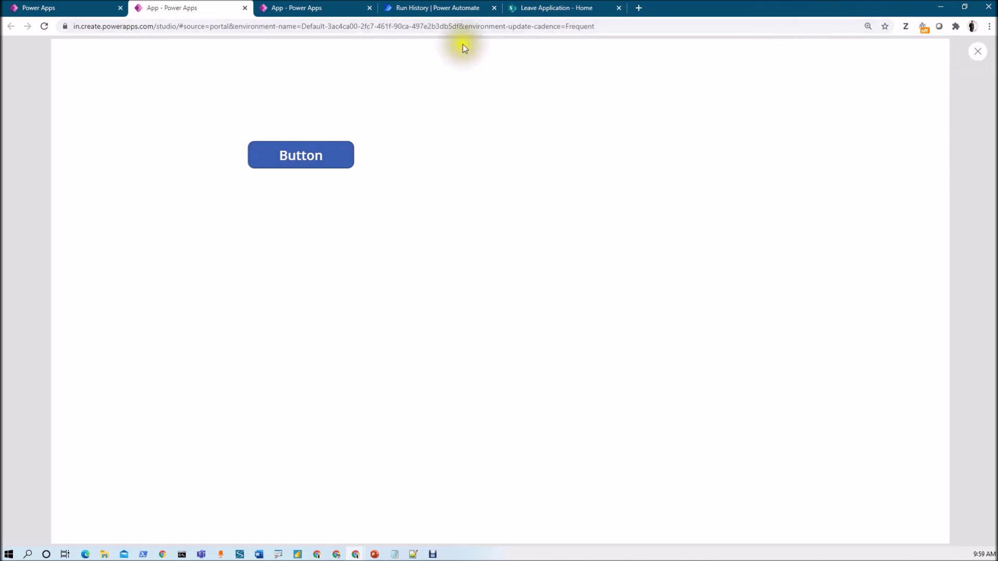
{"action": "left_click", "coordinate": [23, 77]}
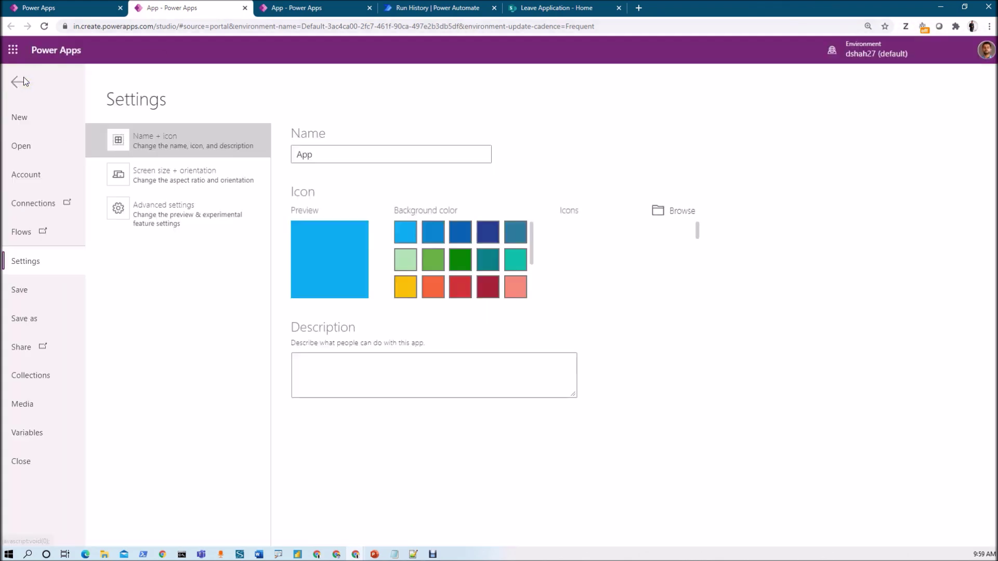
{"action": "left_click", "coordinate": [46, 382]}
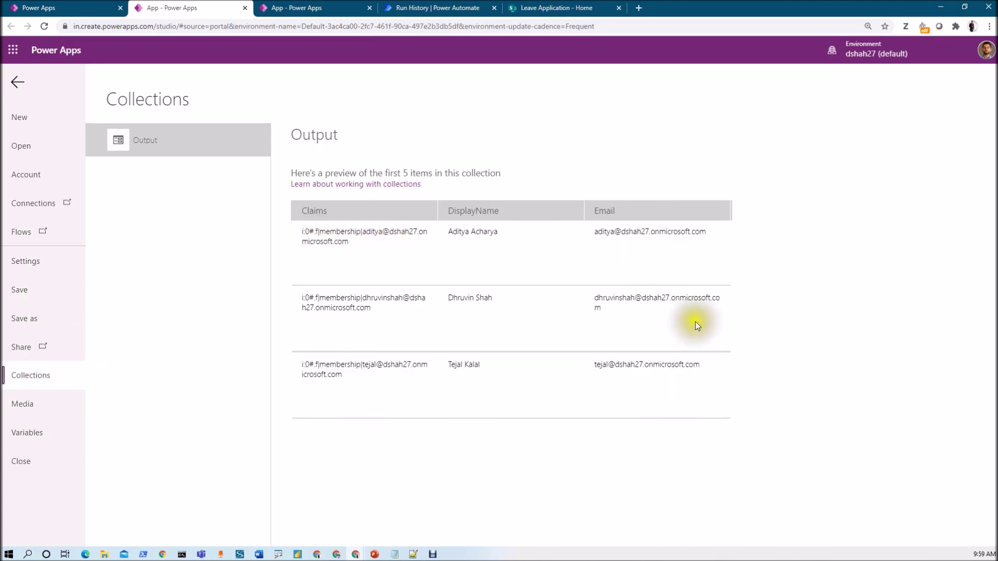
- Back in the editor, move the button up and to the left on the screen
{"action": "left_click", "coordinate": [17, 82]}
{"action": "left_click_drag", "start_coordinate": [379, 239], "coordinate": [342, 206]}
{"action": "left_click", "coordinate": [343, 270]}
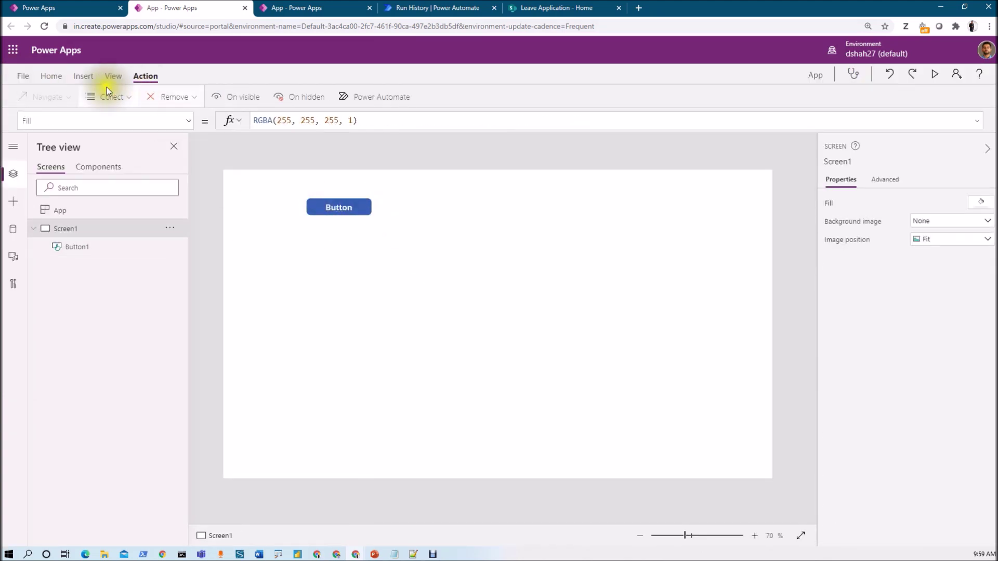